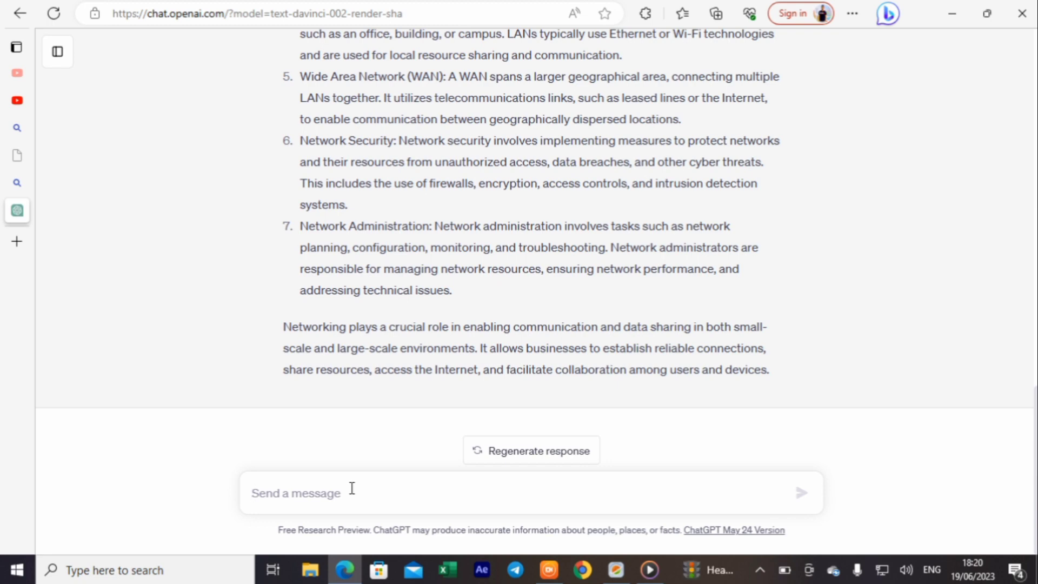
- Review the key networking concepts in the current answer
scroll(448, 333, "up", 5)
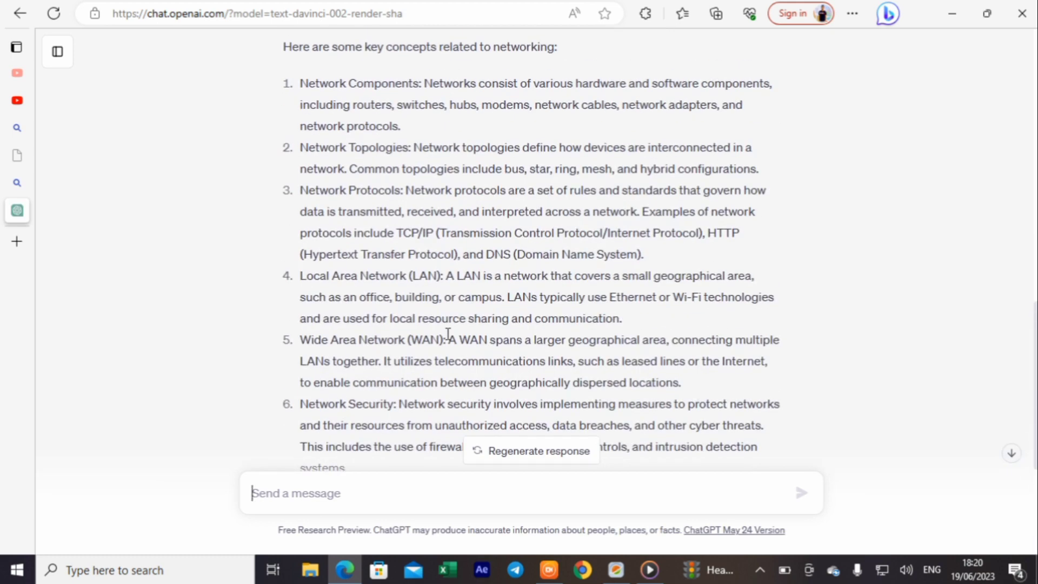
scroll(448, 334, "up", 5)
scroll(446, 335, "down", 5)
scroll(446, 340, "down", 5)
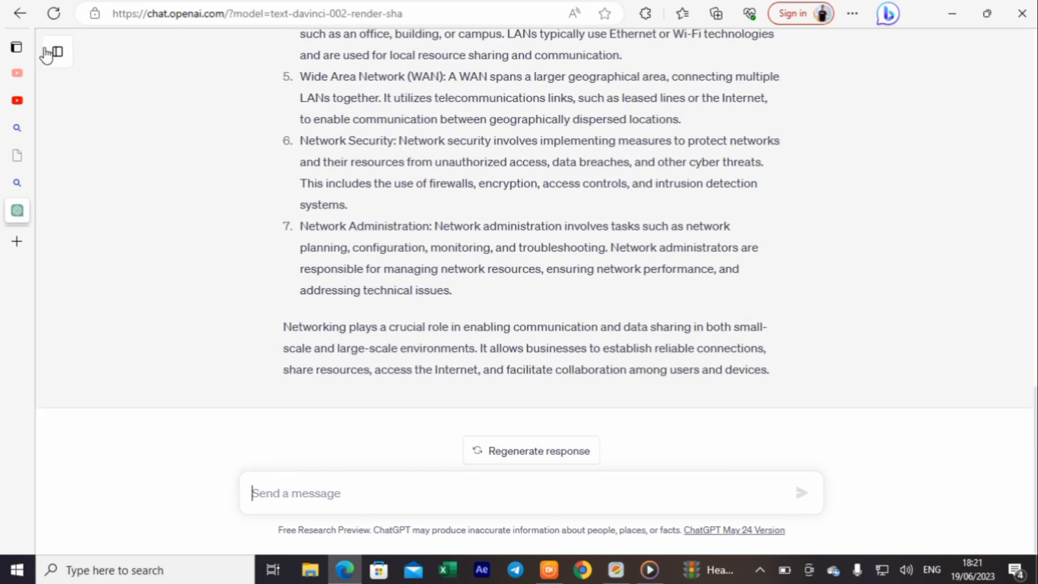
- Reveal the chat history and open the earlier conversation about Jigjiga's population
left_click(57, 52)
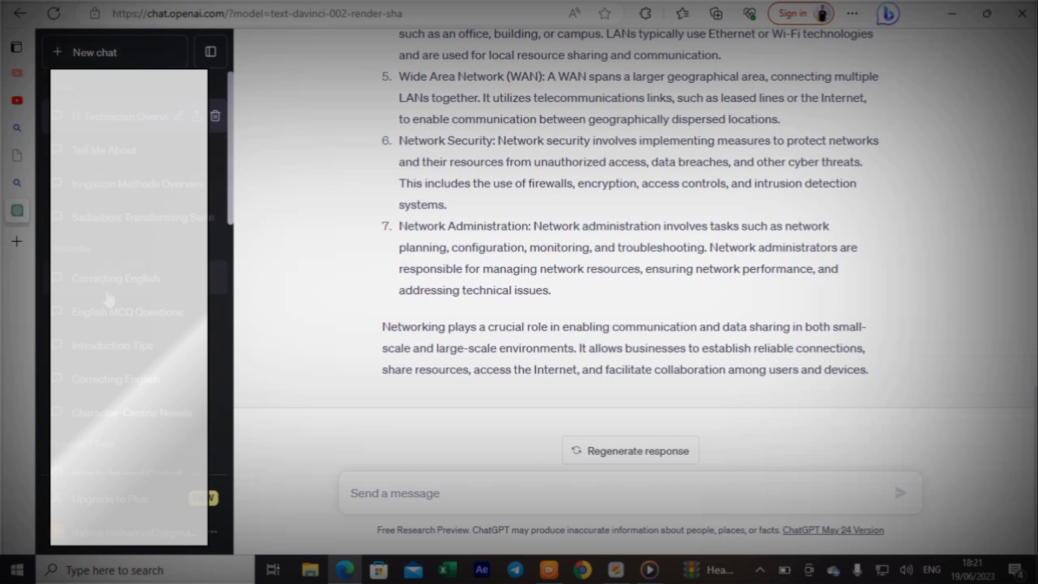
scroll(98, 325, "down", 5)
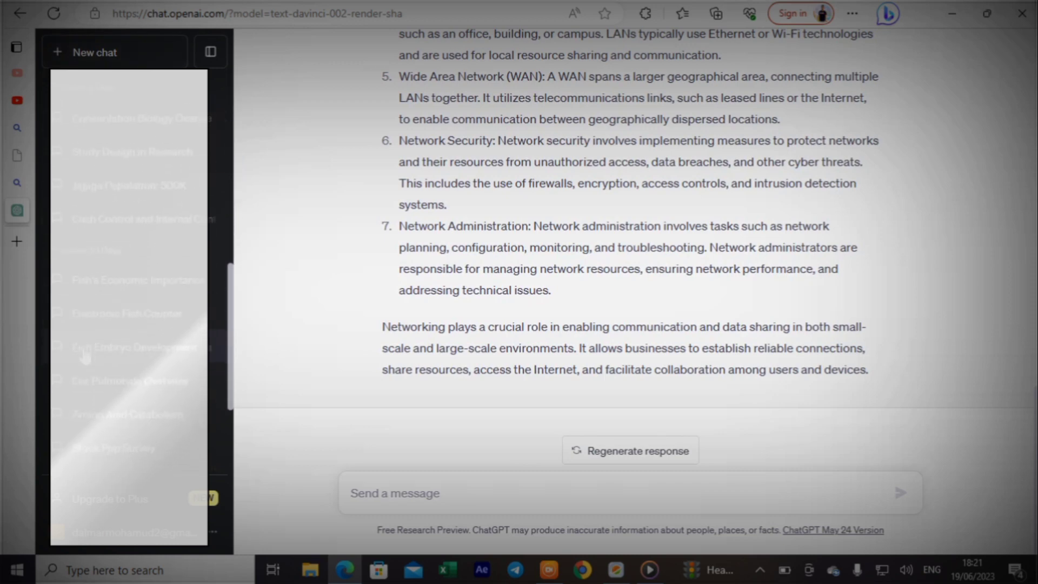
scroll(85, 357, "down", 3)
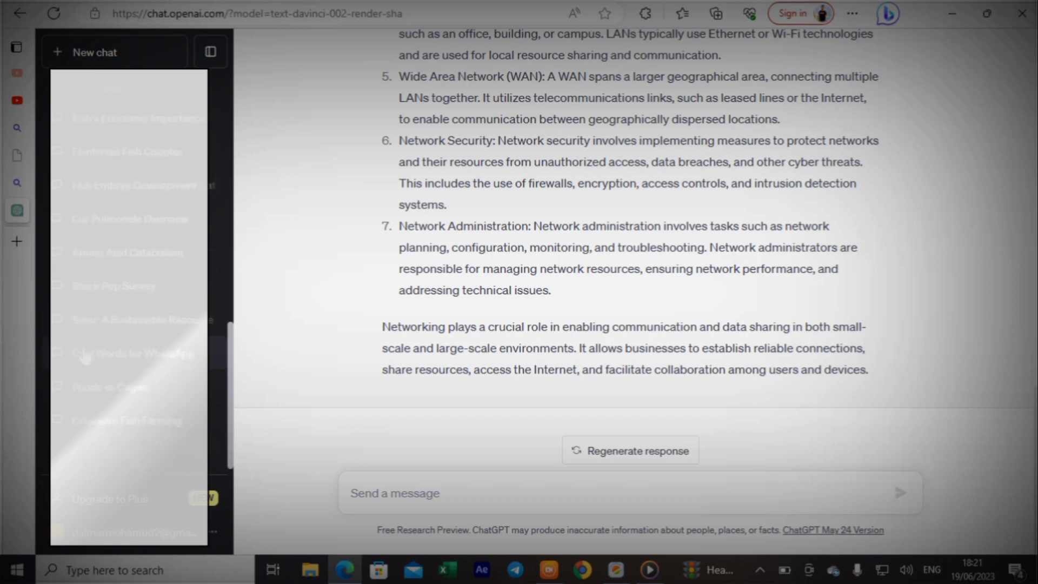
scroll(84, 344, "up", 5)
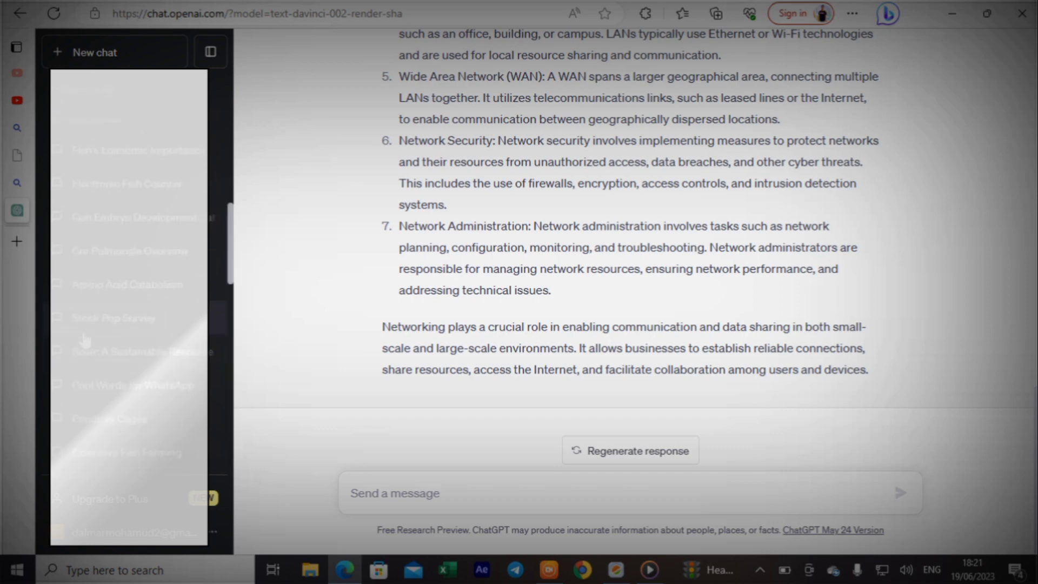
scroll(88, 327, "up", 3)
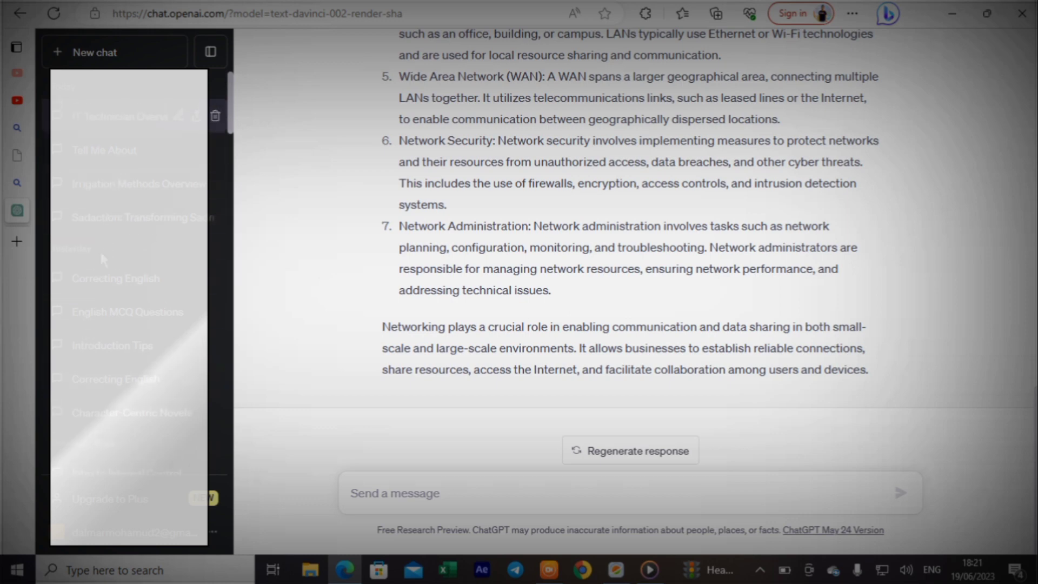
scroll(111, 246, "down", 2)
scroll(124, 243, "down", 2)
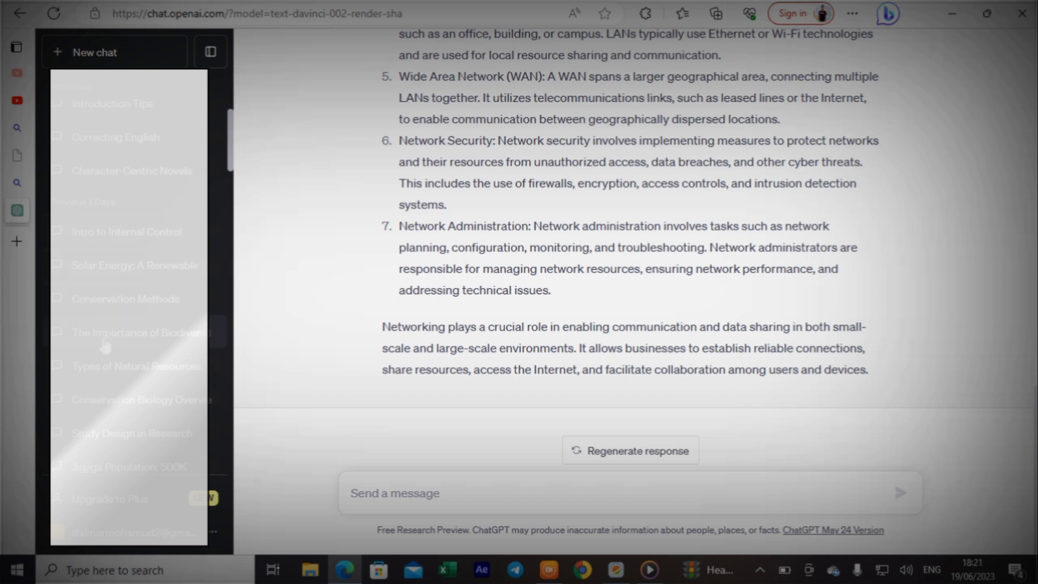
scroll(111, 357, "down", 1)
scroll(111, 372, "down", 4)
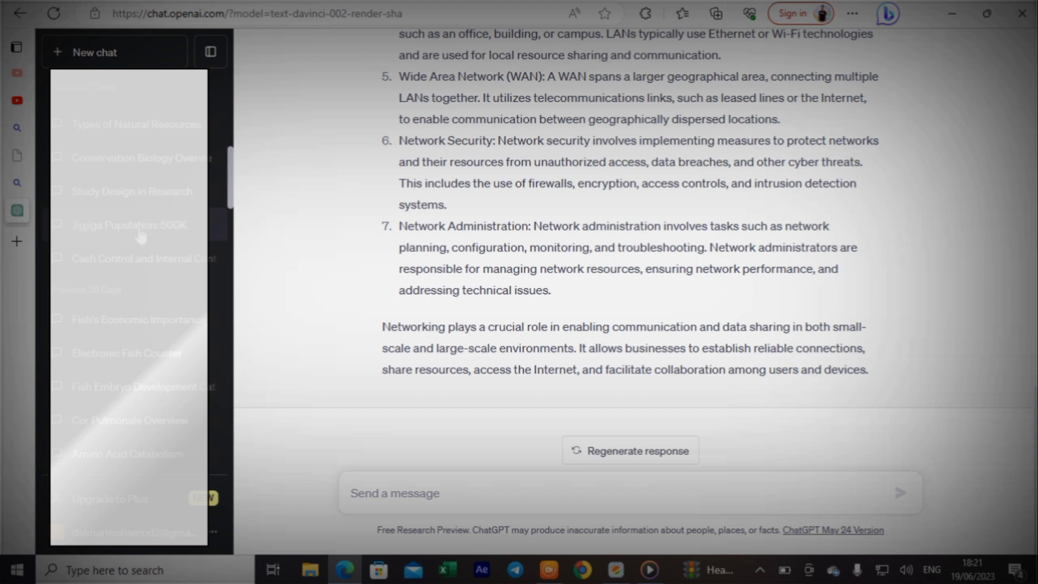
double_click(140, 230)
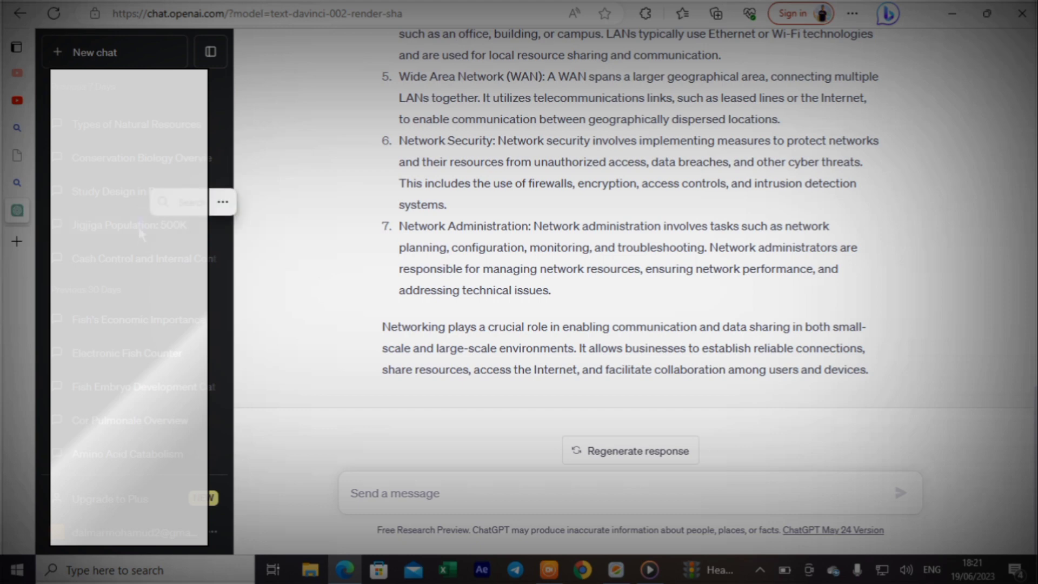
left_click(83, 229)
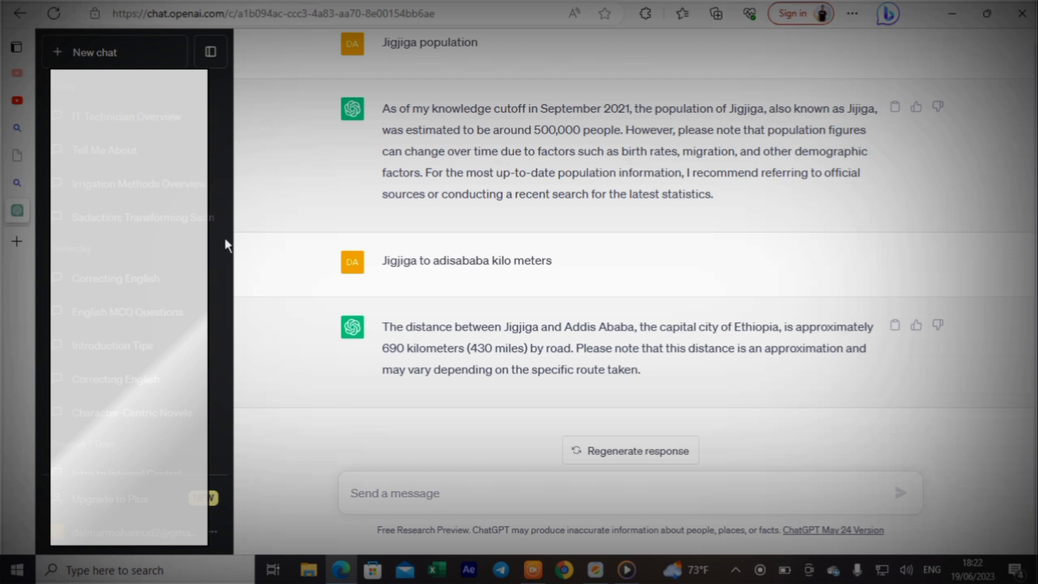
- Collapse the chat history, show it again, and start a new chat
left_click(220, 51)
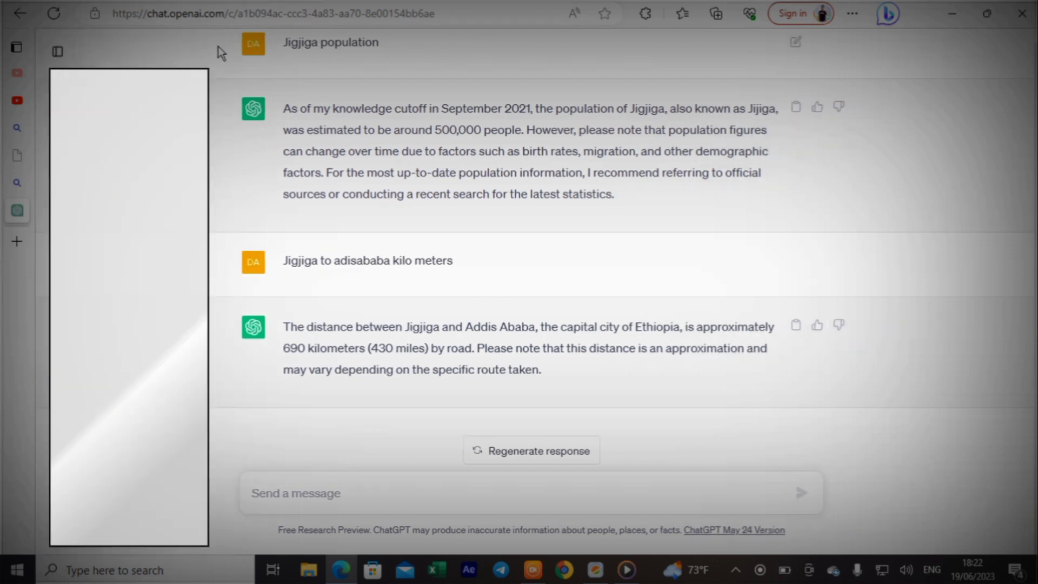
left_click(57, 51)
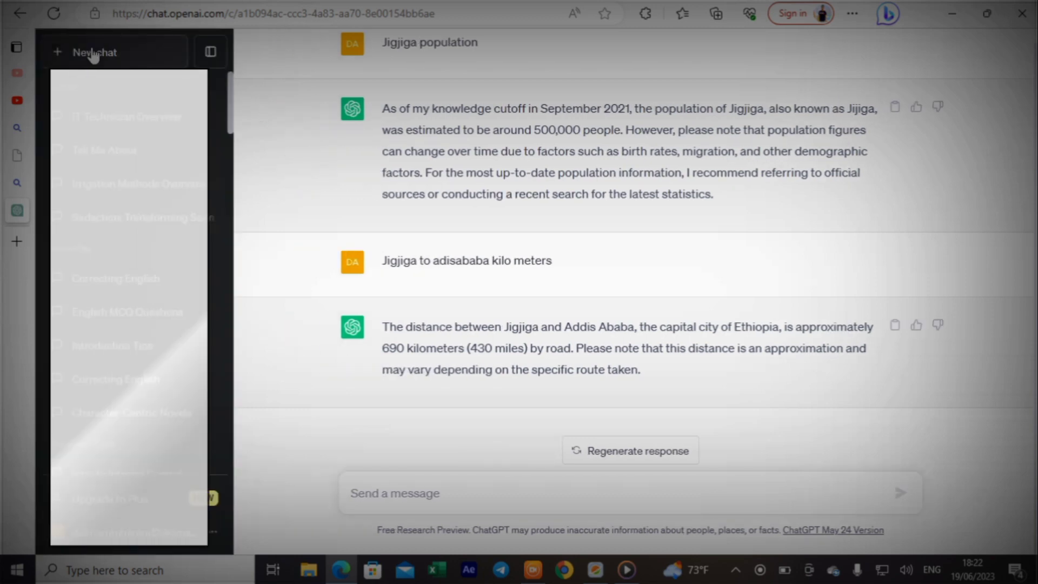
left_click(95, 53)
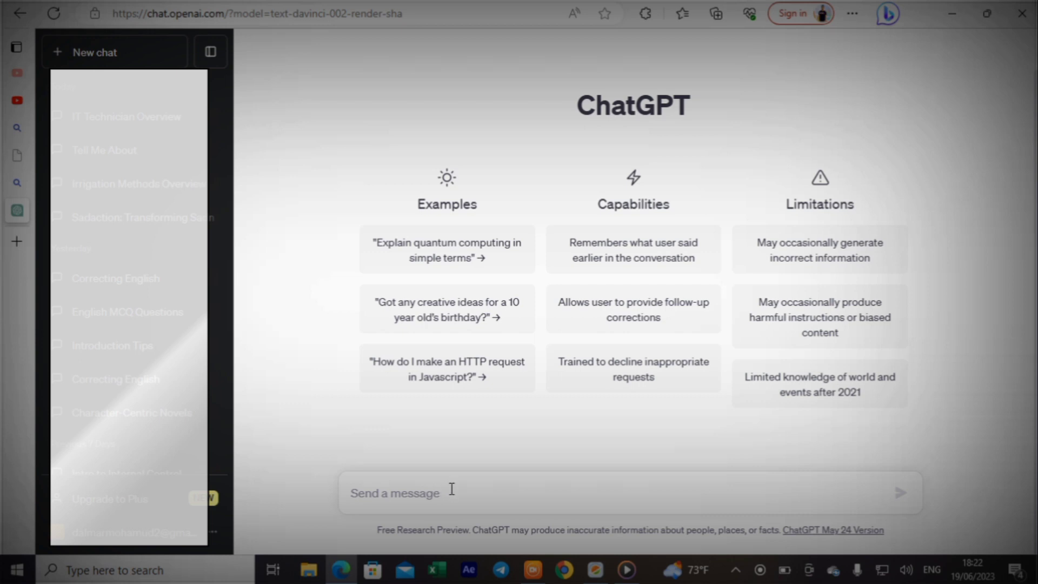
- Send the message "medical terminologies" in the new chat
type("medi")
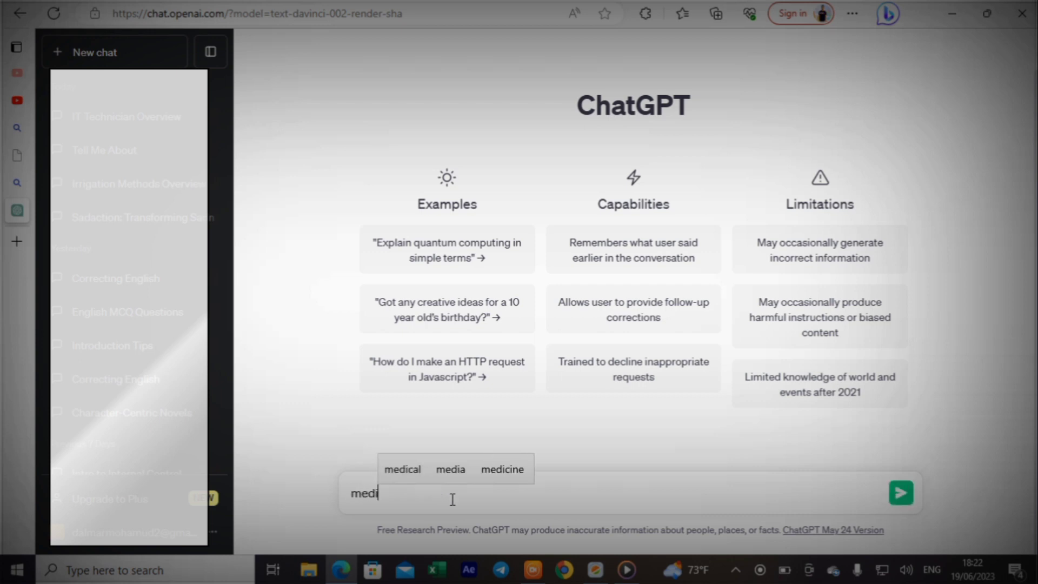
type("cal ")
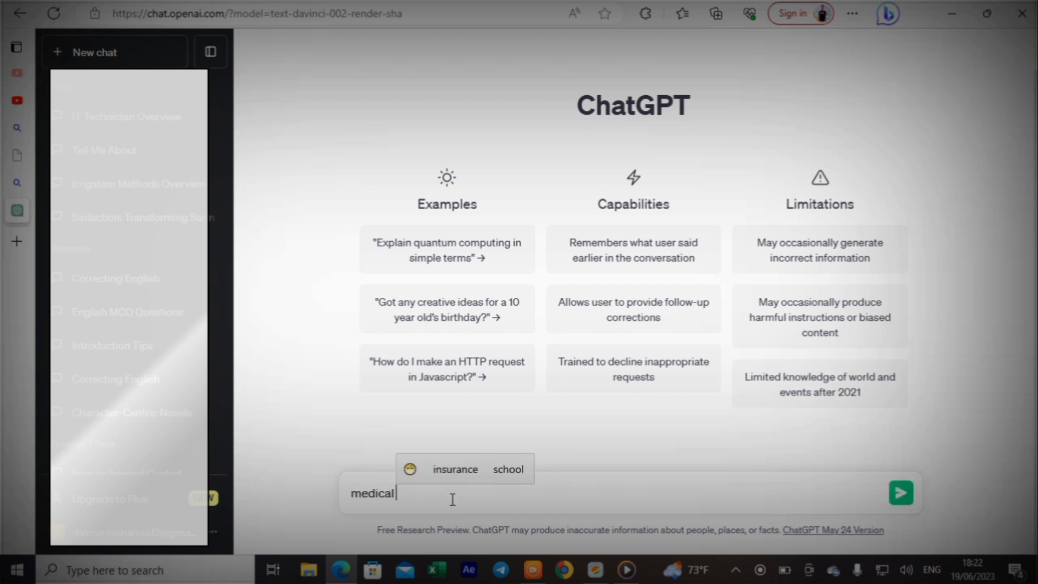
type("termi")
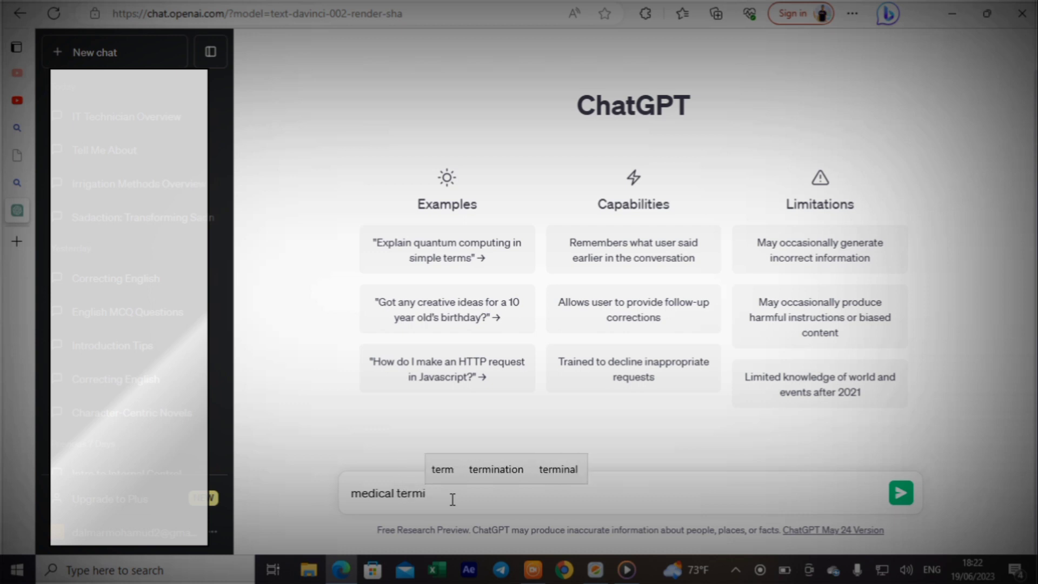
type("no")
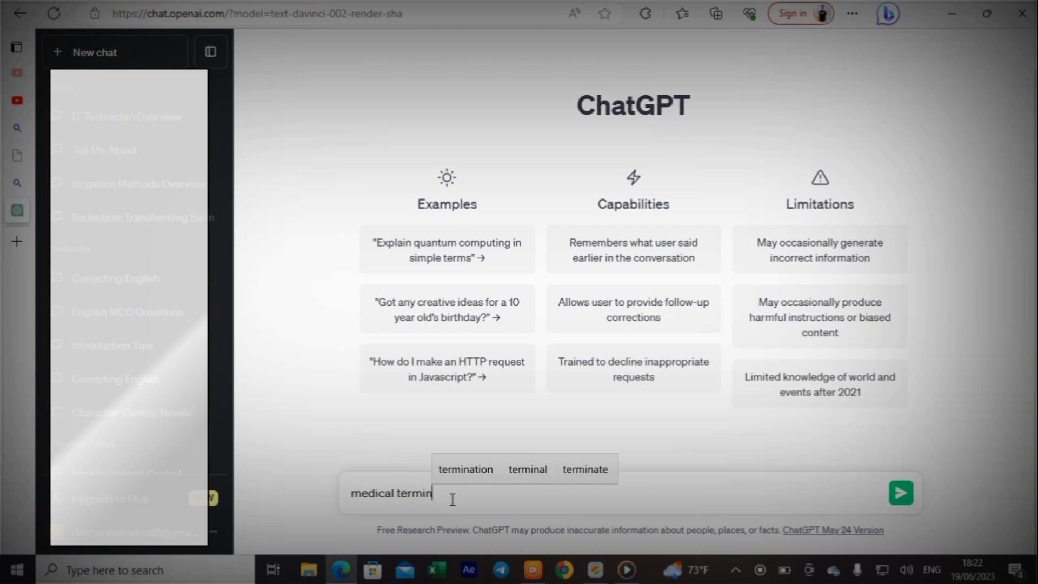
left_click(533, 470)
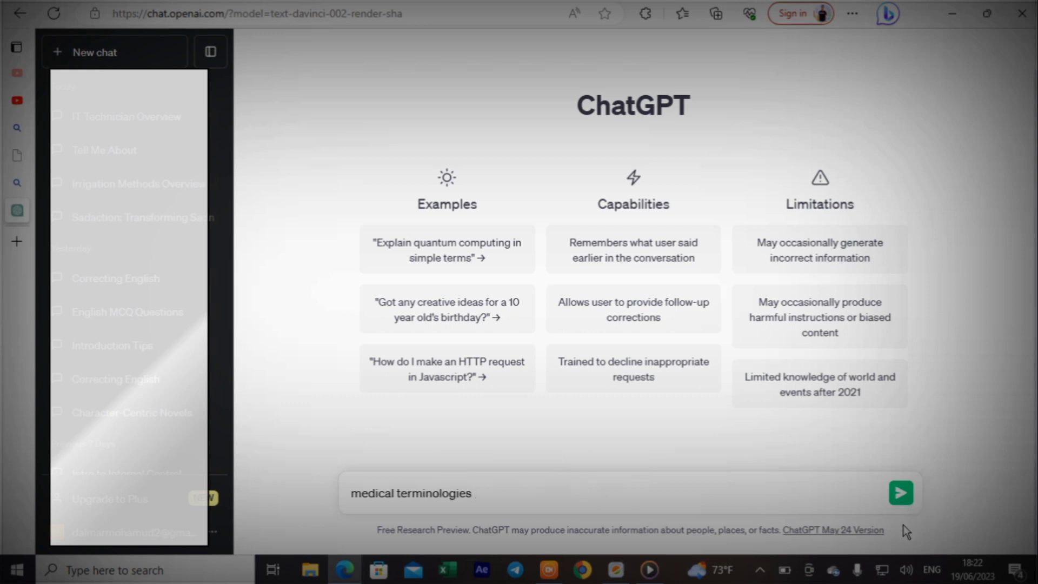
left_click(900, 495)
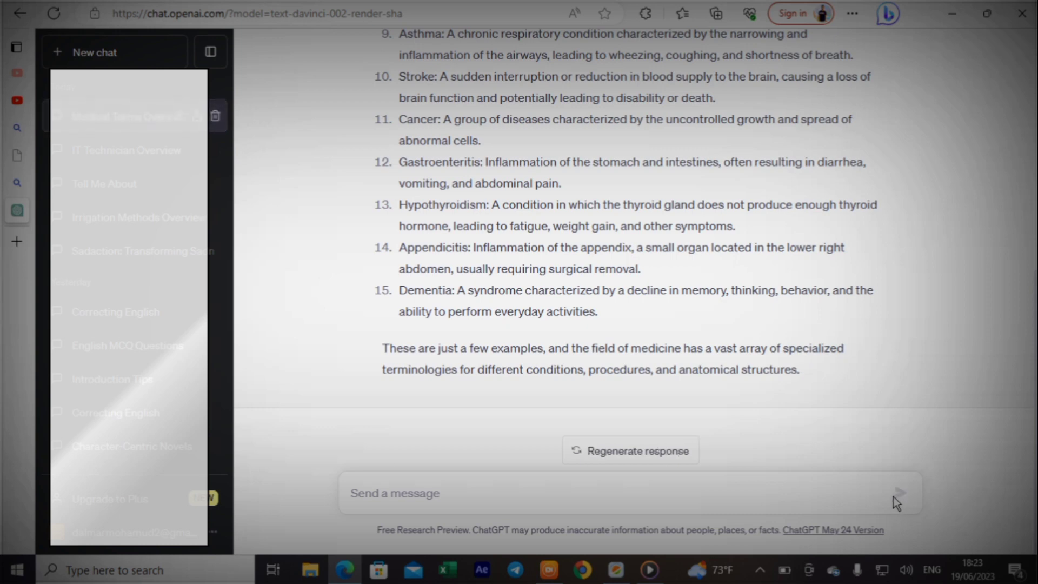
- Send the follow-up message "tell me about somali country" and read through the answer about Somalia
left_click(497, 490)
type("t")
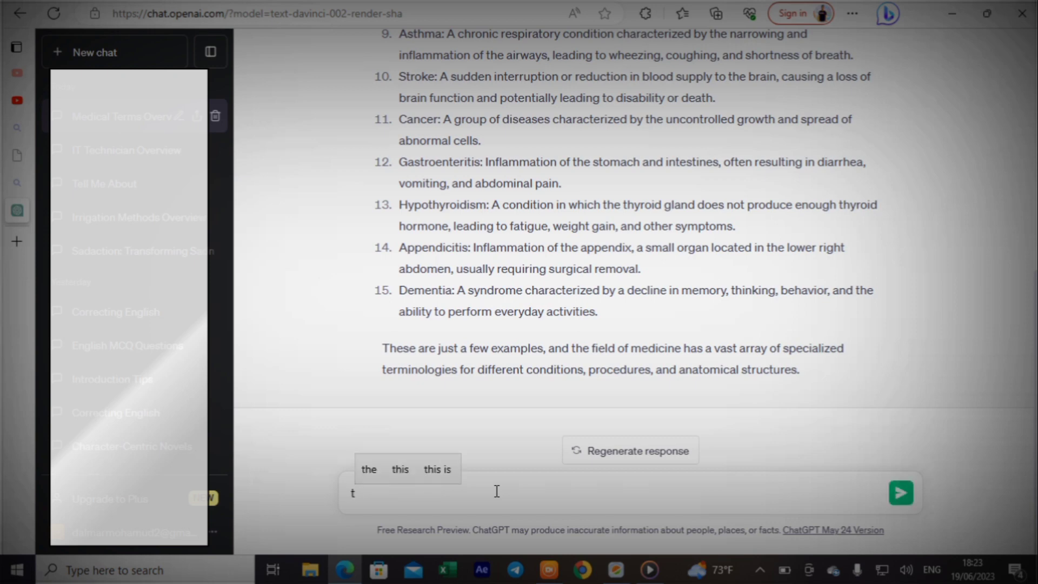
type("ell me abo")
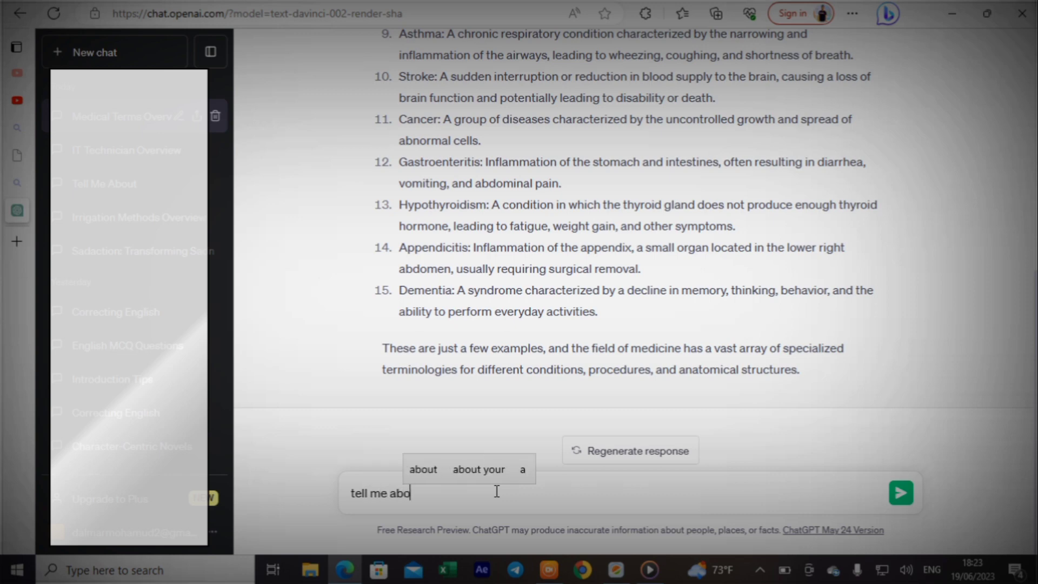
type("ut ")
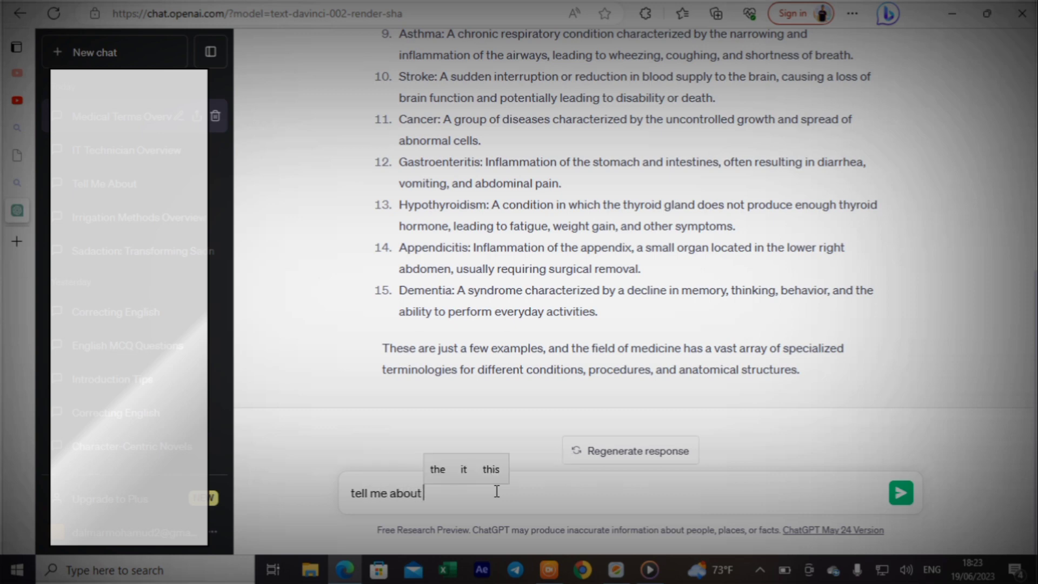
type("somali countr")
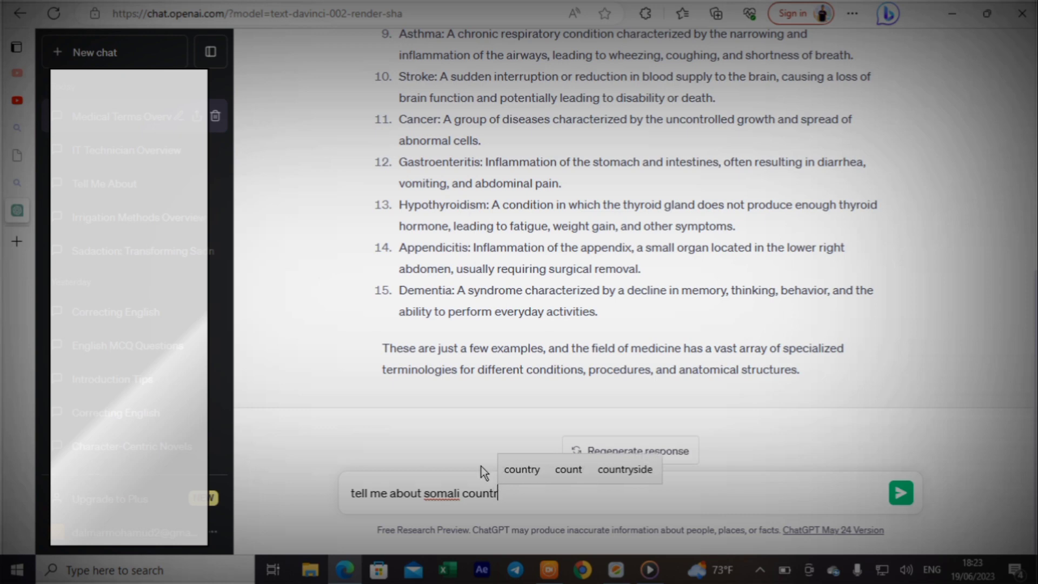
left_click(512, 465)
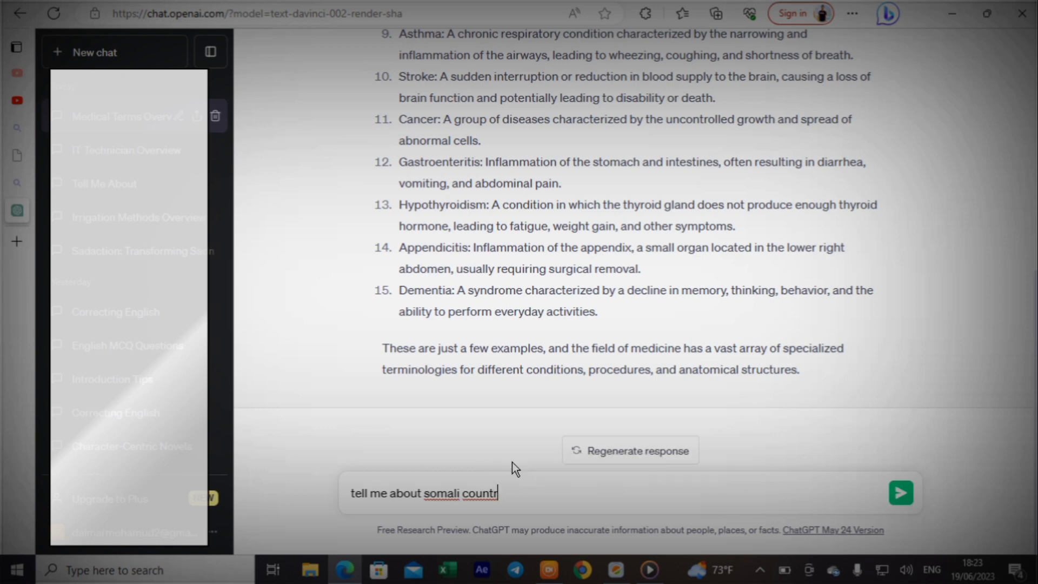
left_click(898, 493)
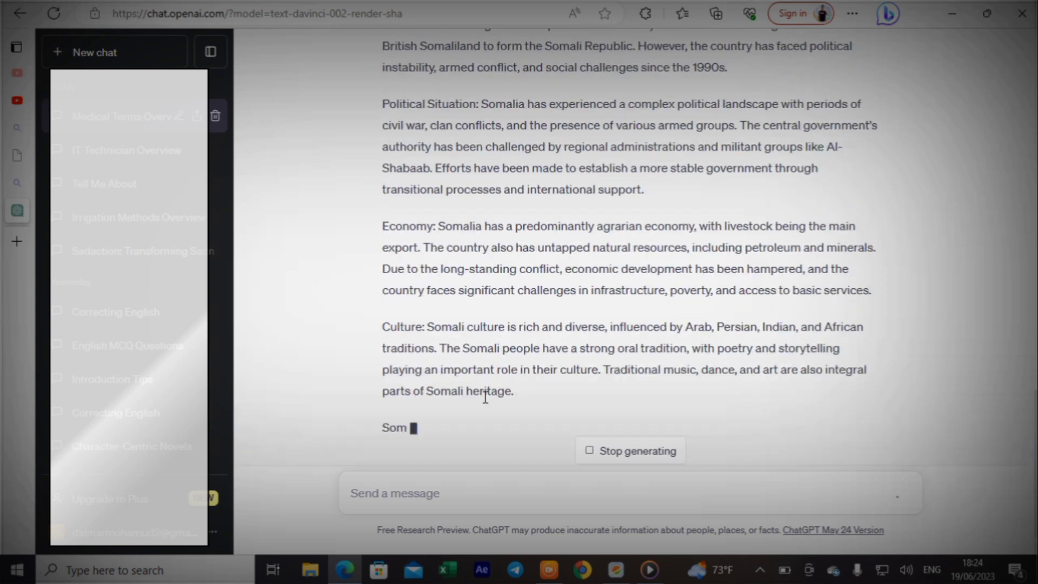
scroll(499, 327, "up", 5)
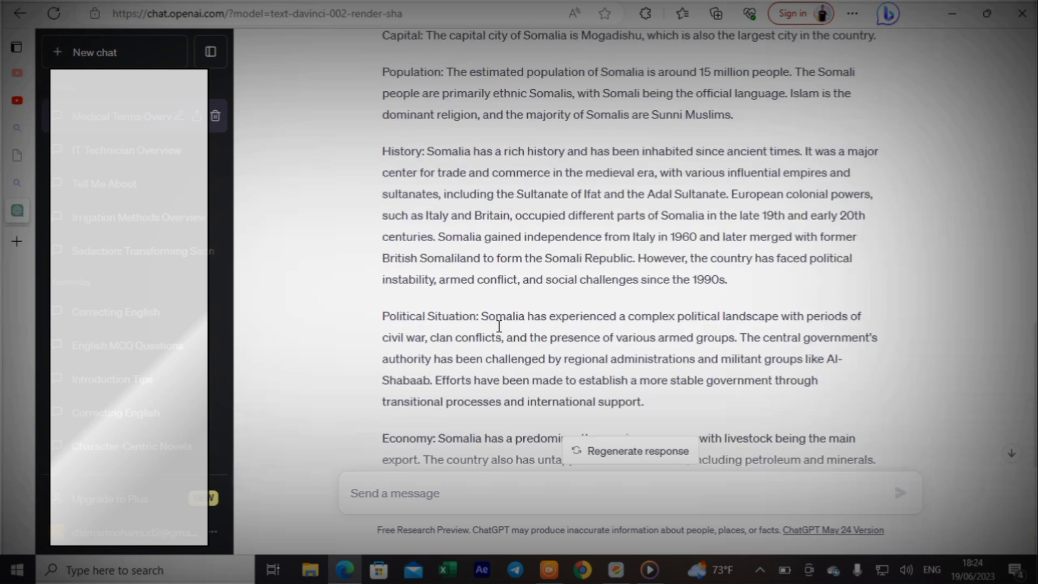
scroll(499, 347, "down", 5)
scroll(499, 348, "down", 1)
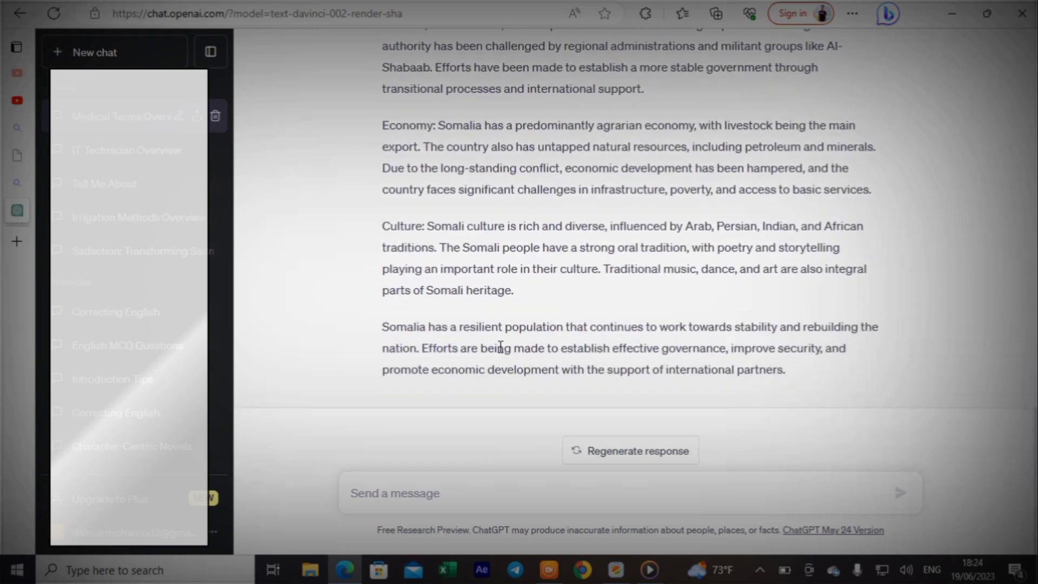
scroll(495, 364, "up", 8)
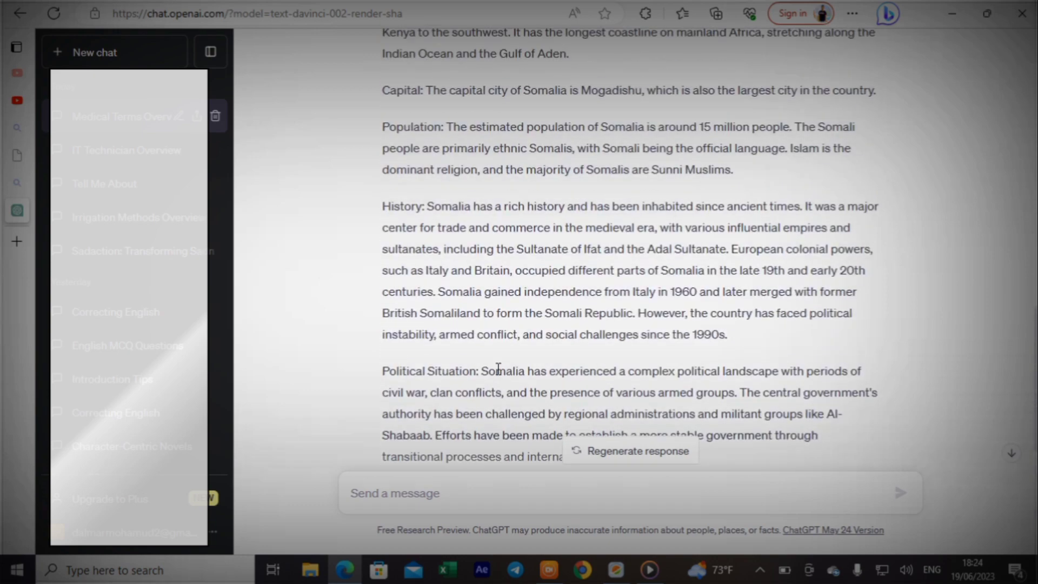
scroll(498, 373, "down", 8)
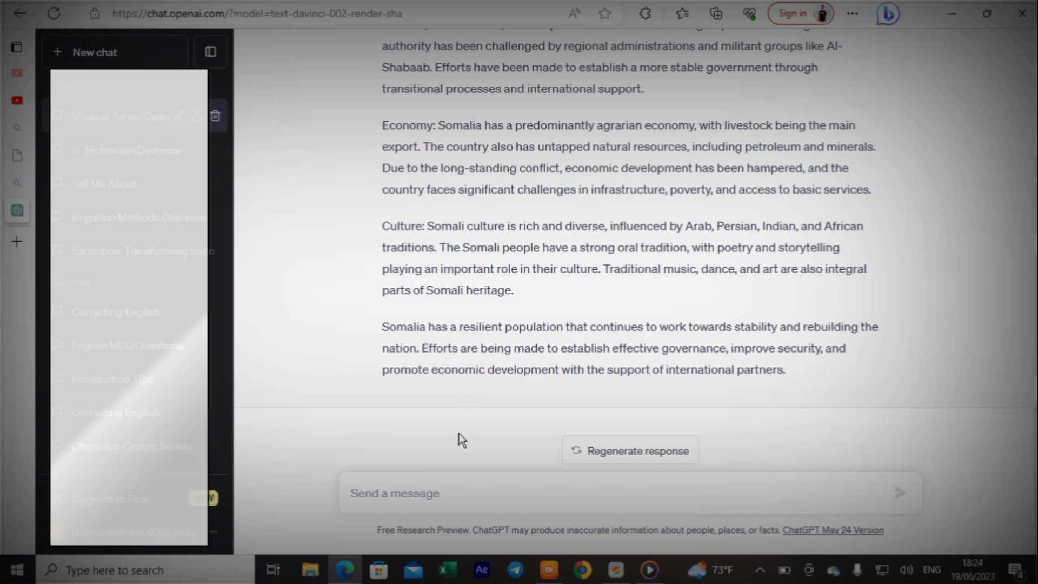
- Send the message "translate somali language" and regenerate the response to it
type("translate s")
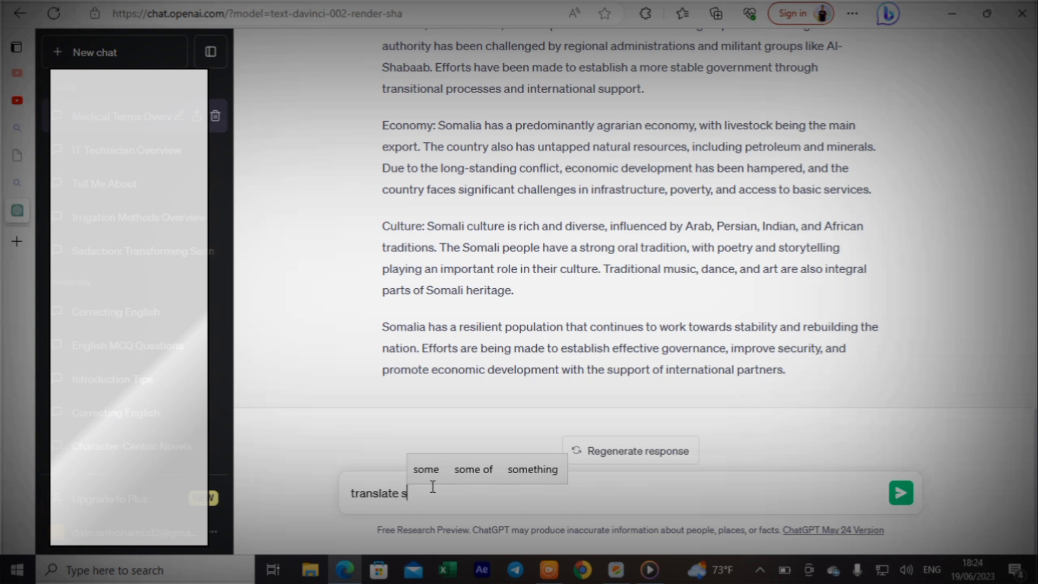
type("omali la")
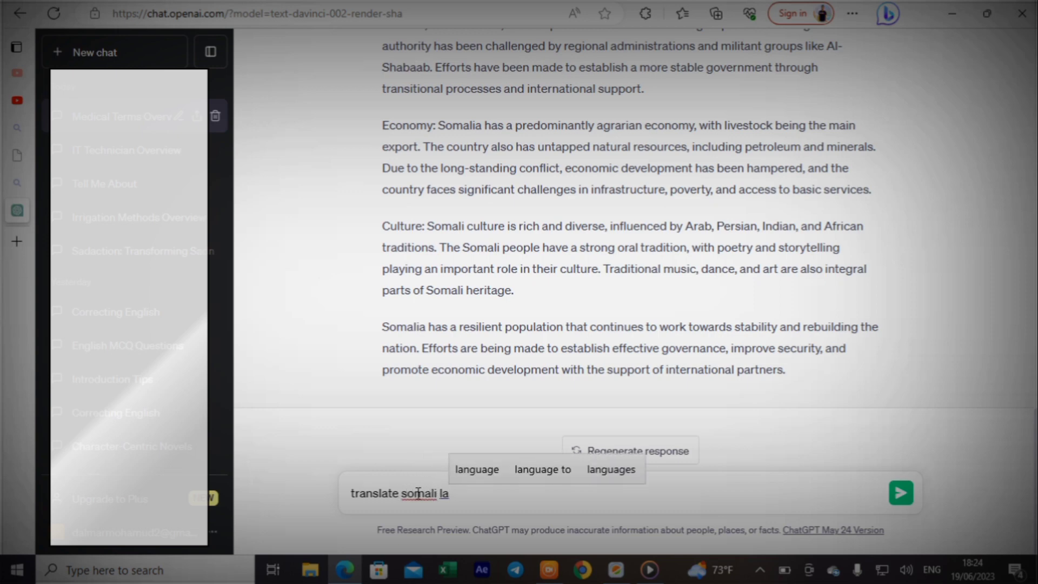
left_click(473, 473)
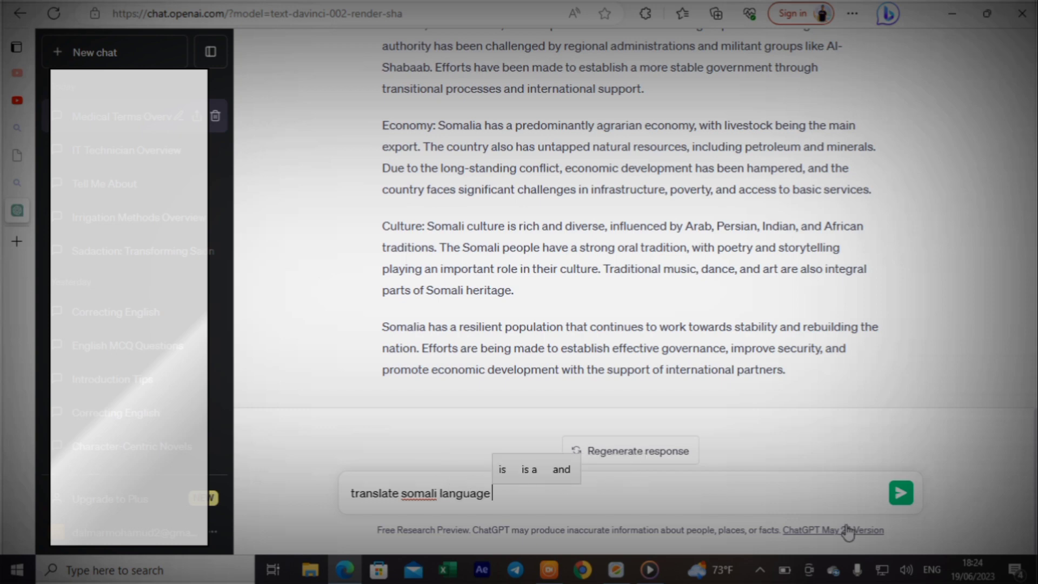
left_click(898, 496)
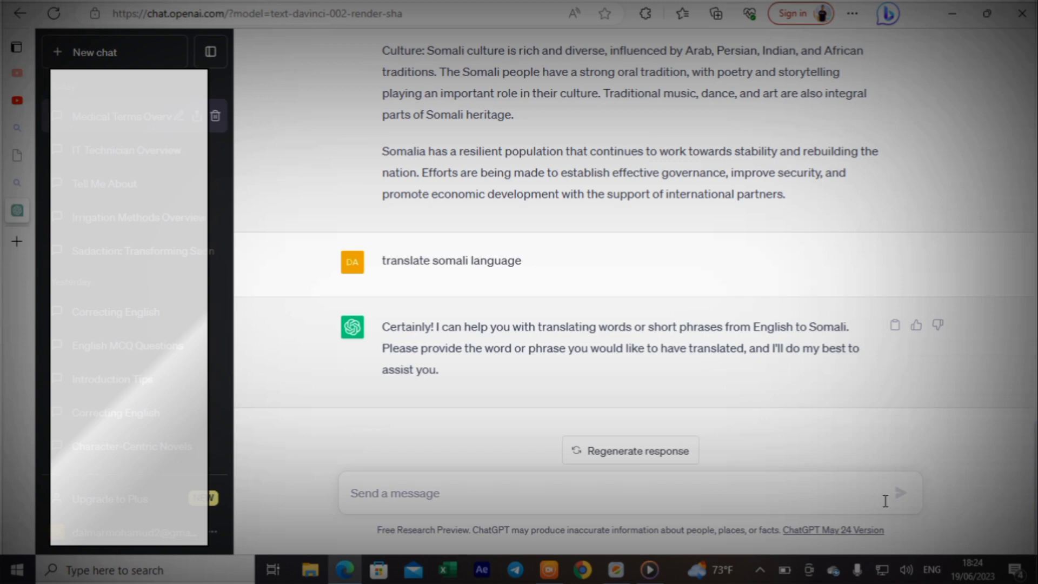
left_click(625, 468)
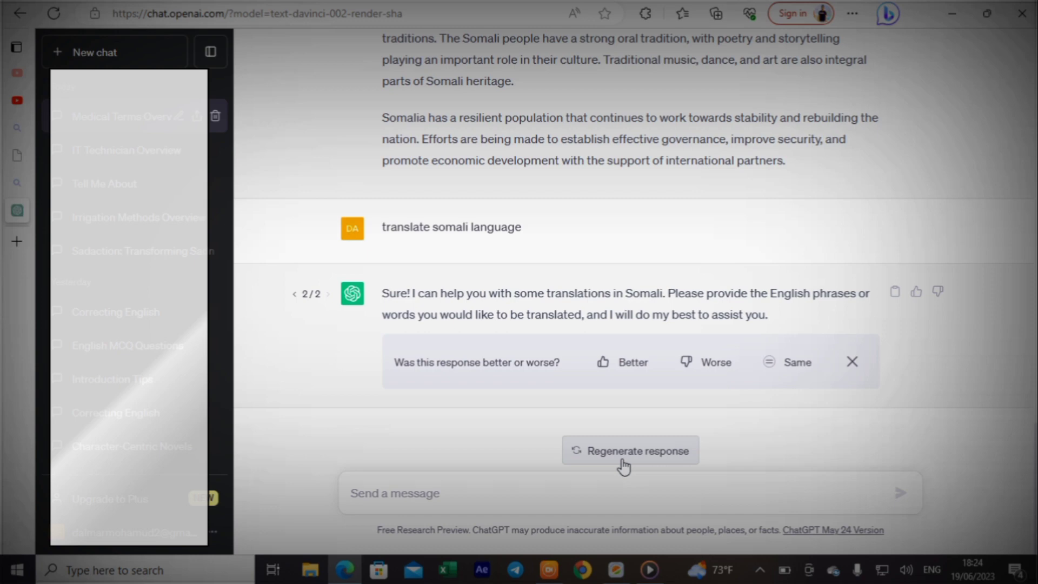
- Regenerate the response to "translate somali language" once more and send the follow-up message "translate to Somali"
left_click(625, 466)
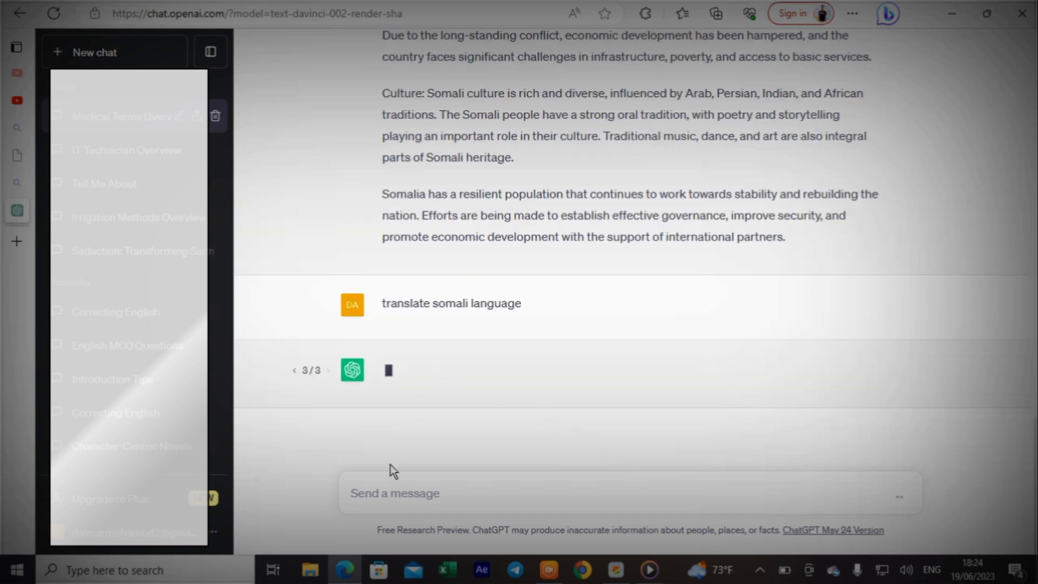
type("trans")
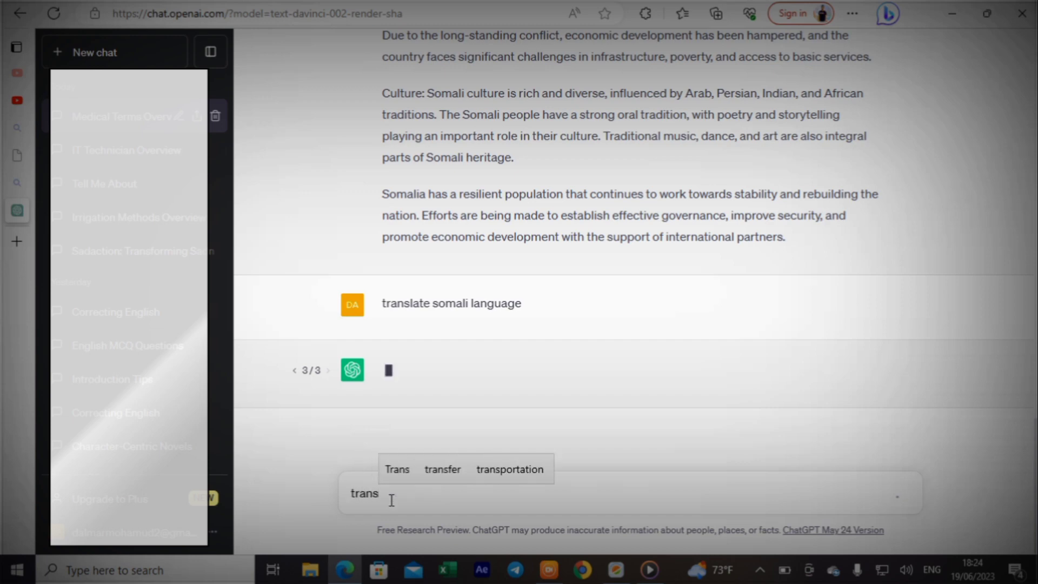
type("lat")
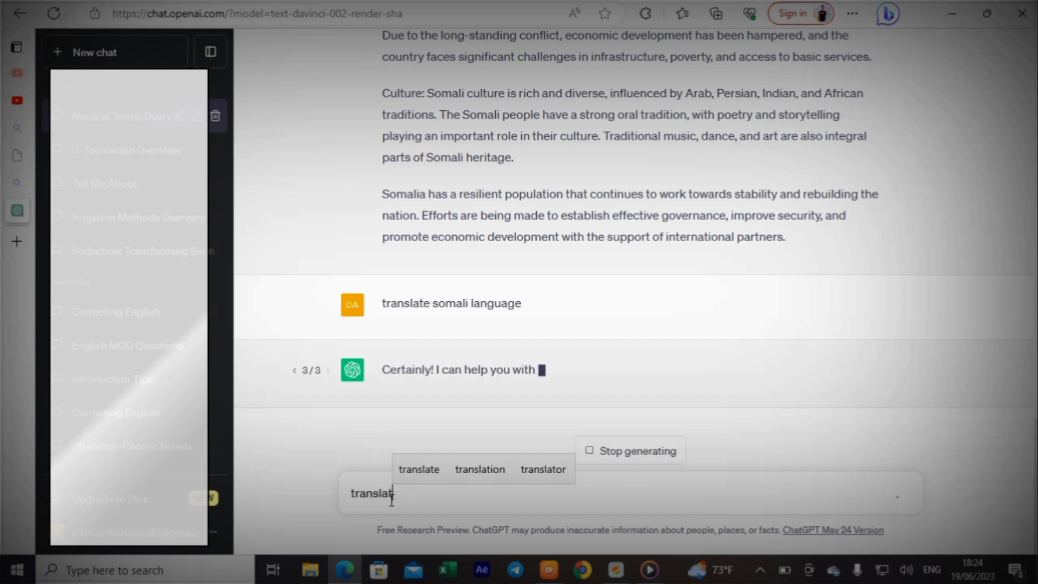
left_click(427, 470)
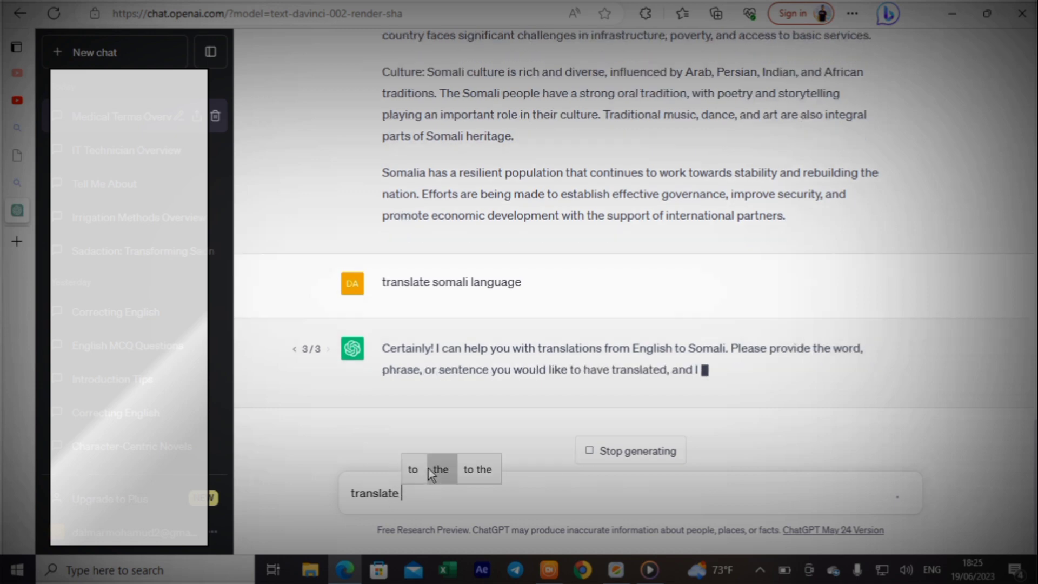
type("to")
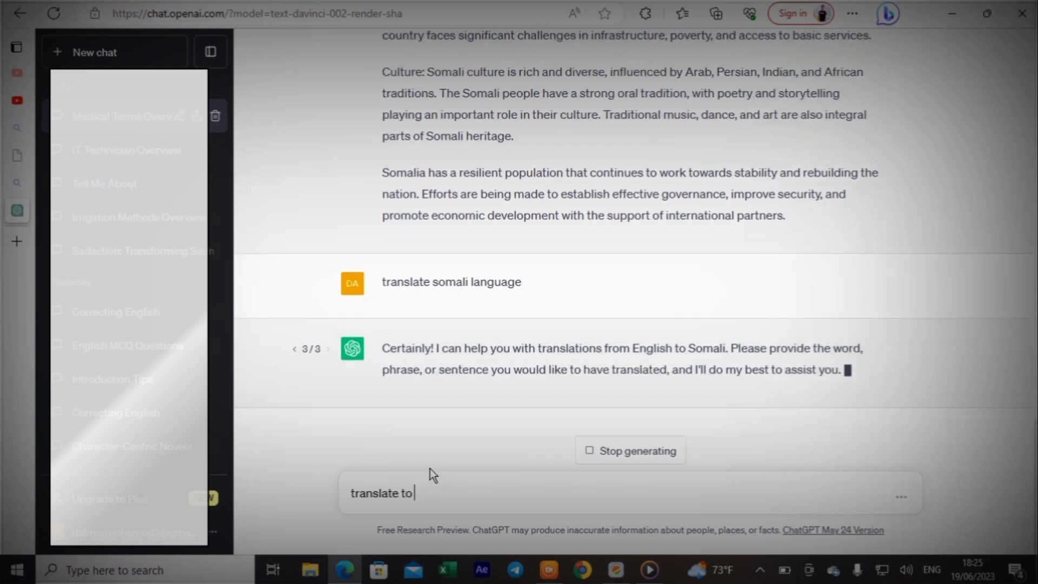
type(" somali")
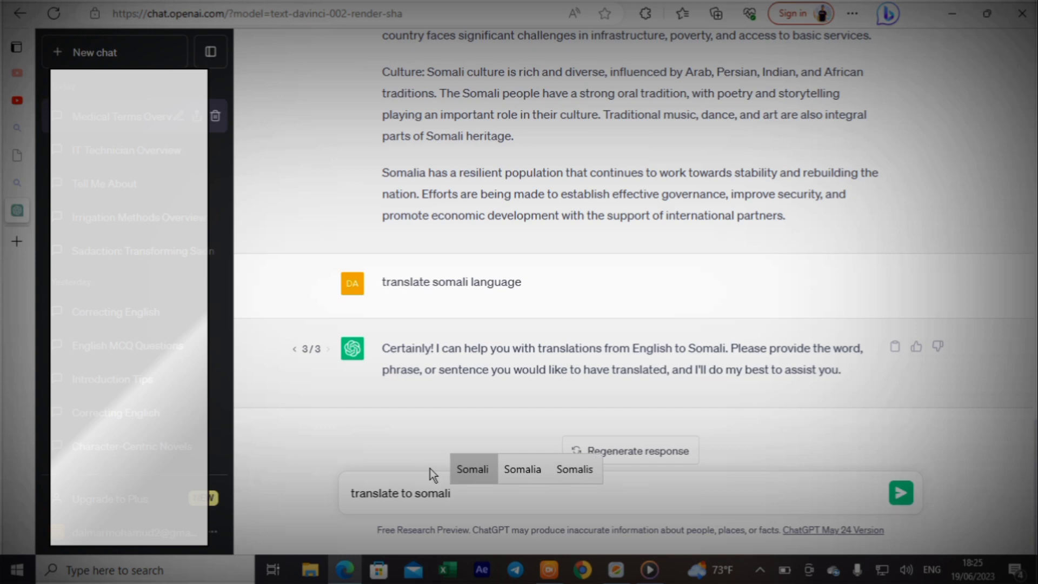
left_click(475, 468)
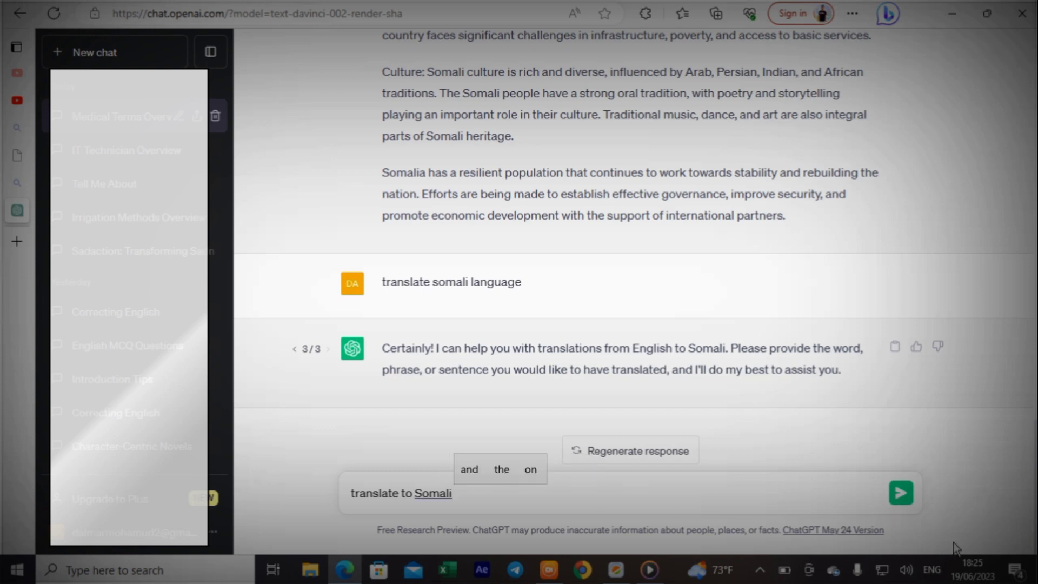
left_click(895, 496)
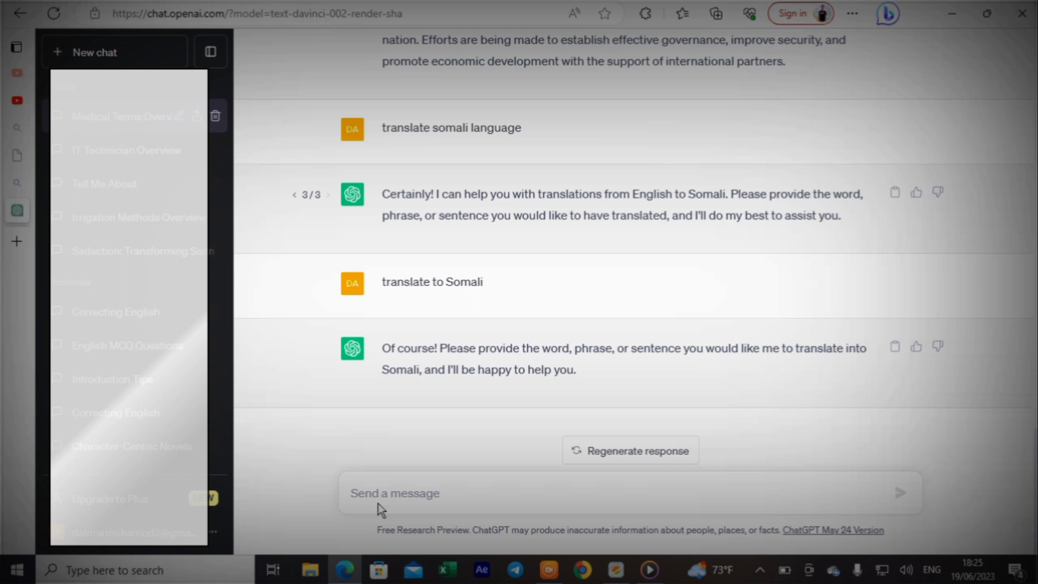
- Send the message "proposal research about anemia" in the same chat
left_click(430, 495)
type("prop")
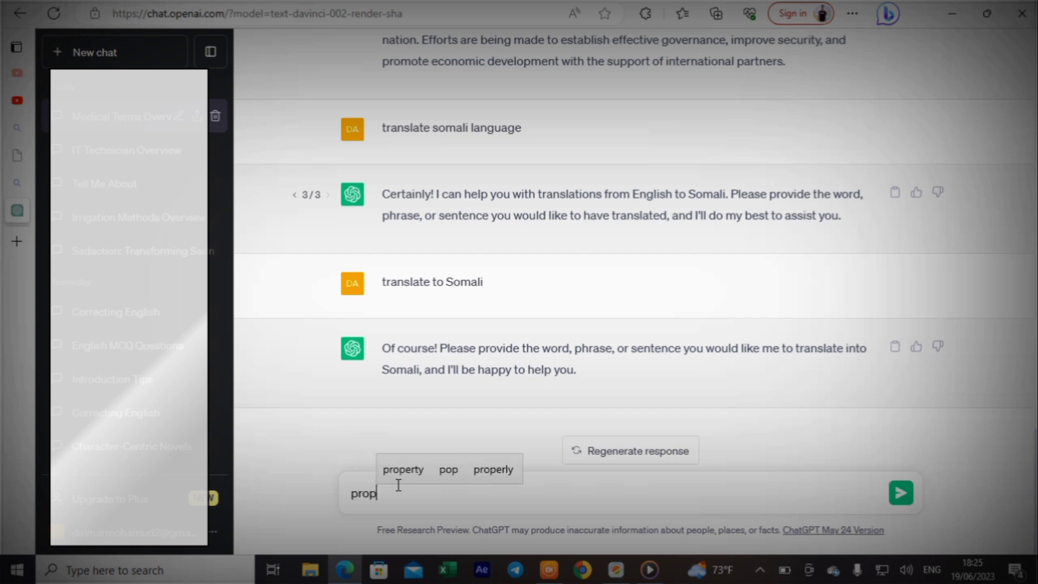
type("osa")
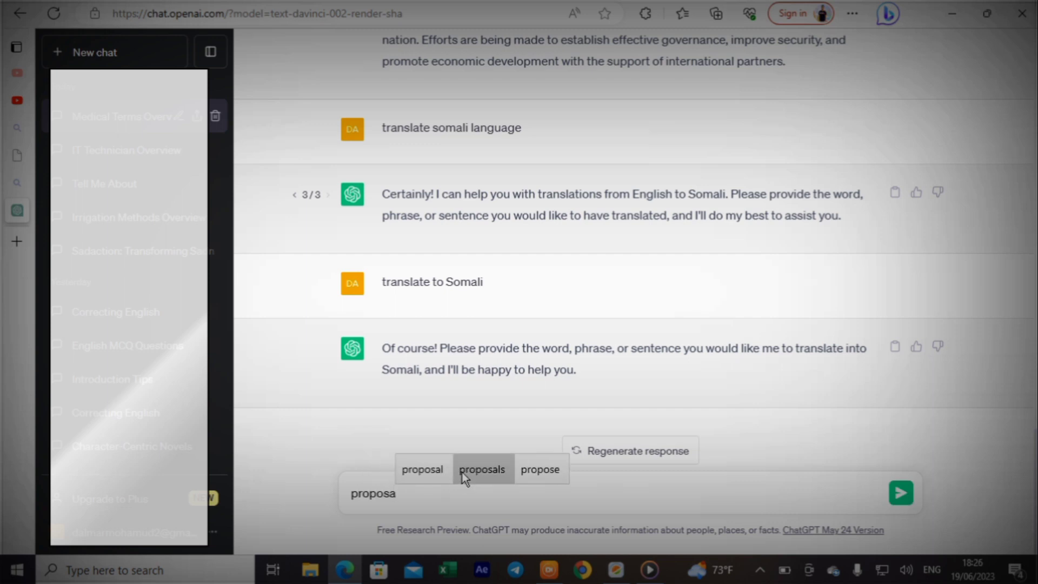
type("l res")
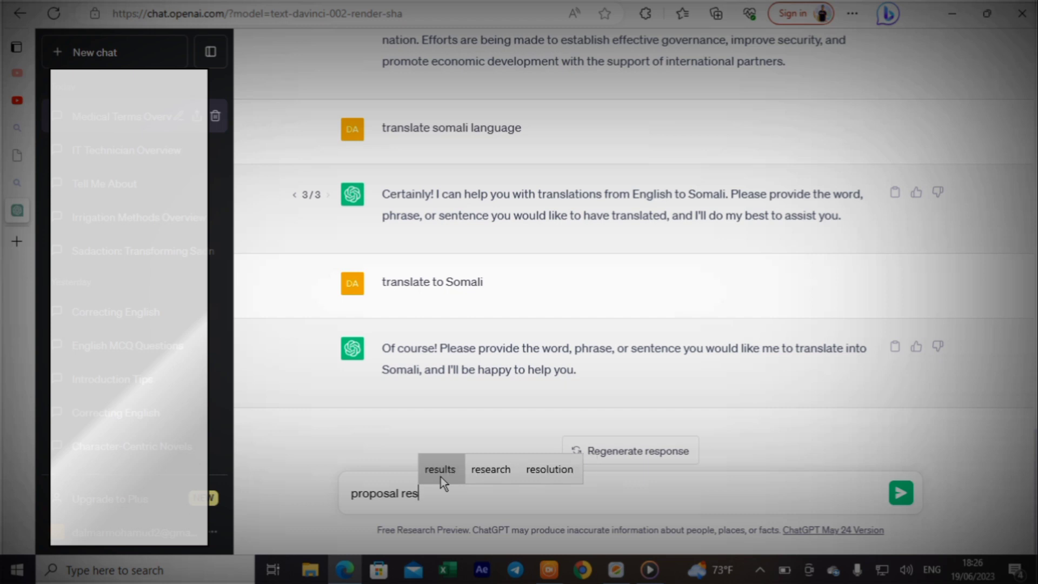
type("ear")
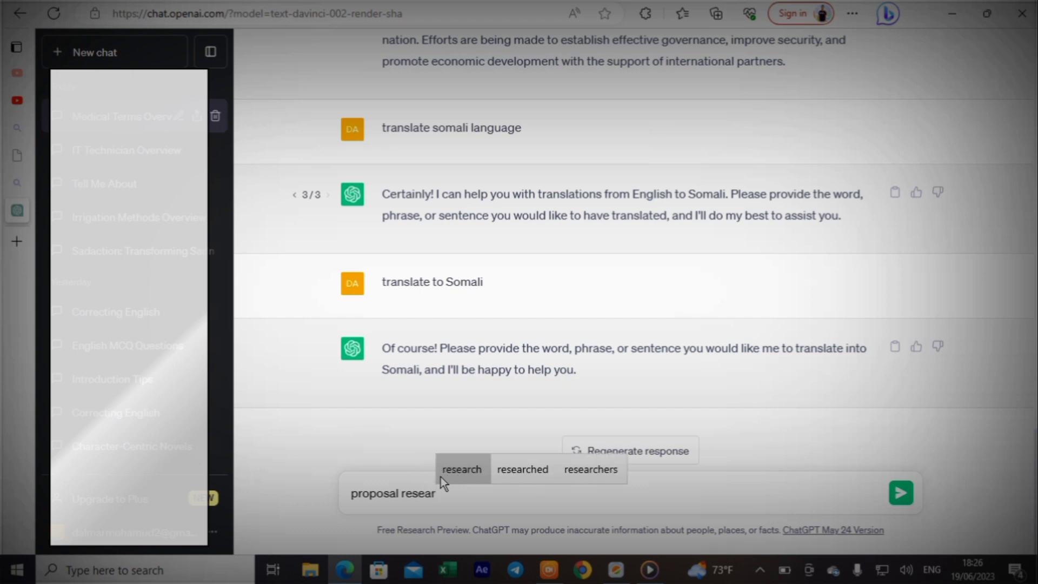
type("ch ")
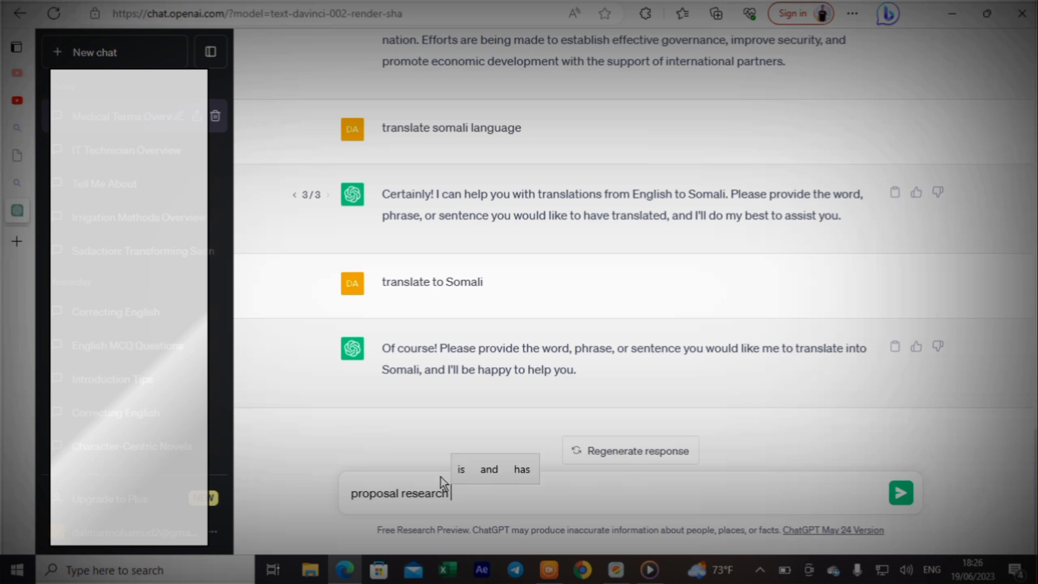
type("about ")
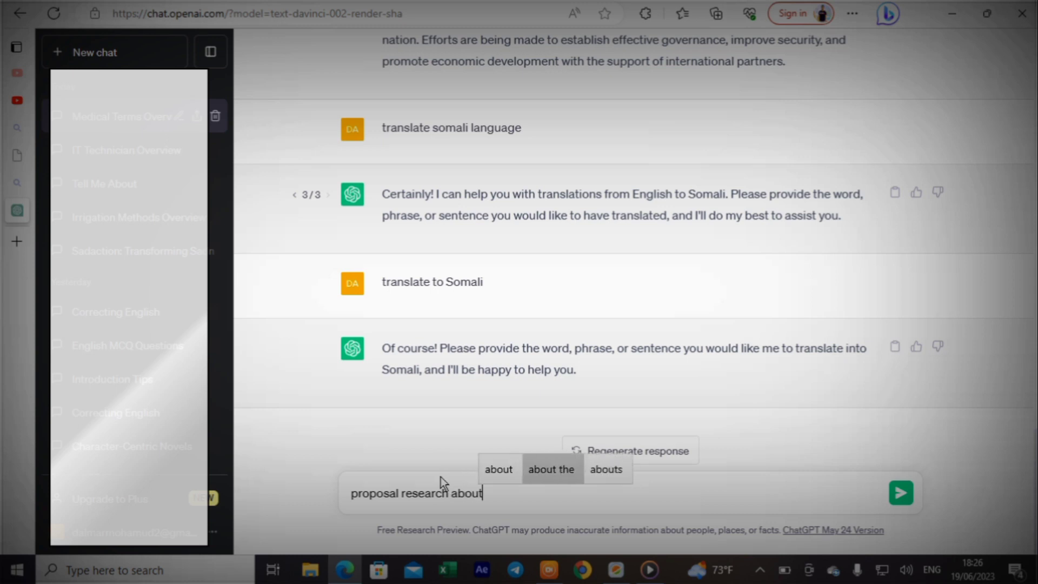
type("anemia")
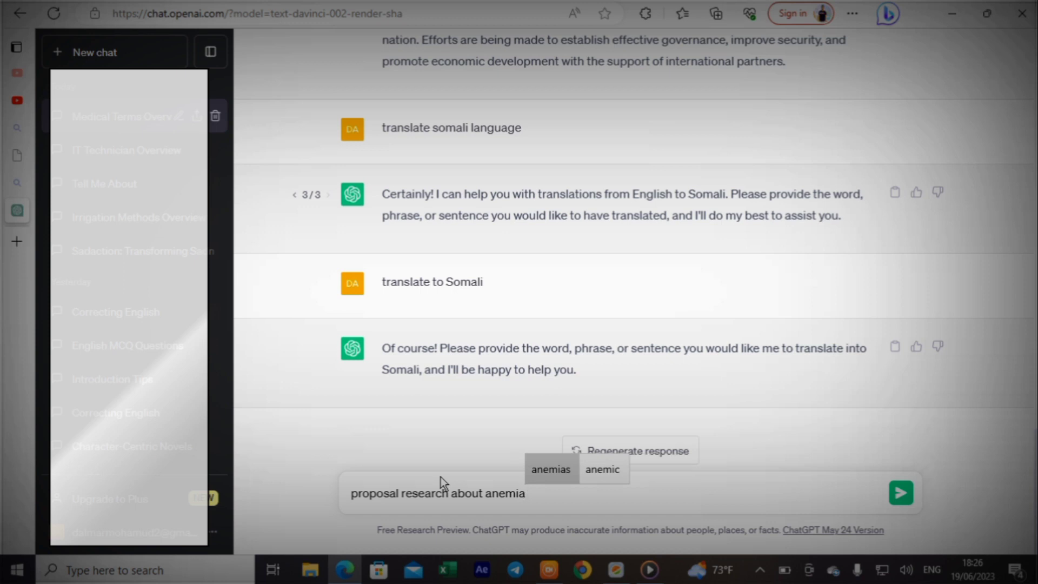
left_click(900, 494)
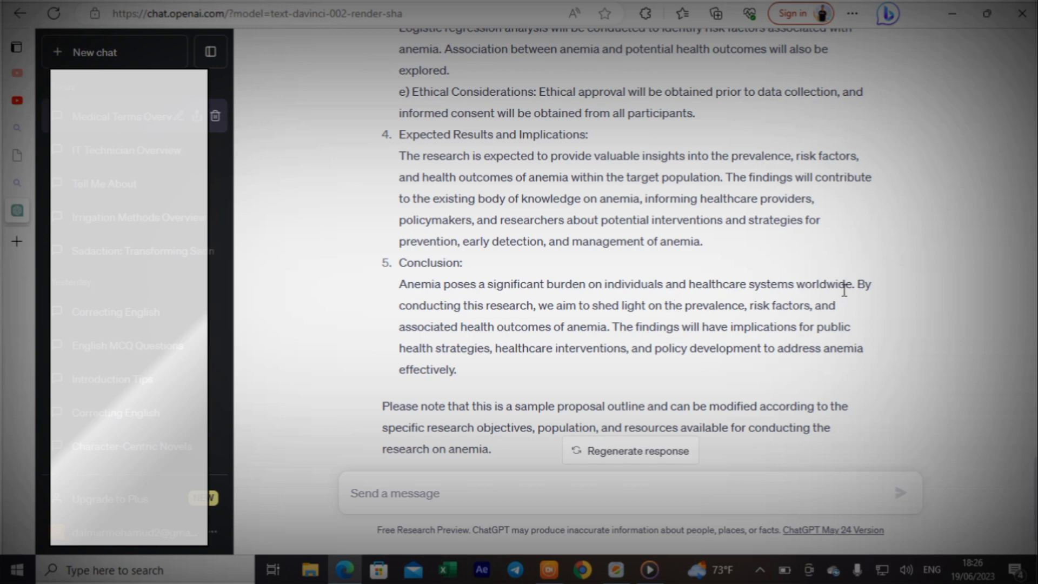
- Read through the generated anemia research proposal, from its title and introduction to the objectives, methodology, expected results and conclusion
scroll(753, 296, "up", 10)
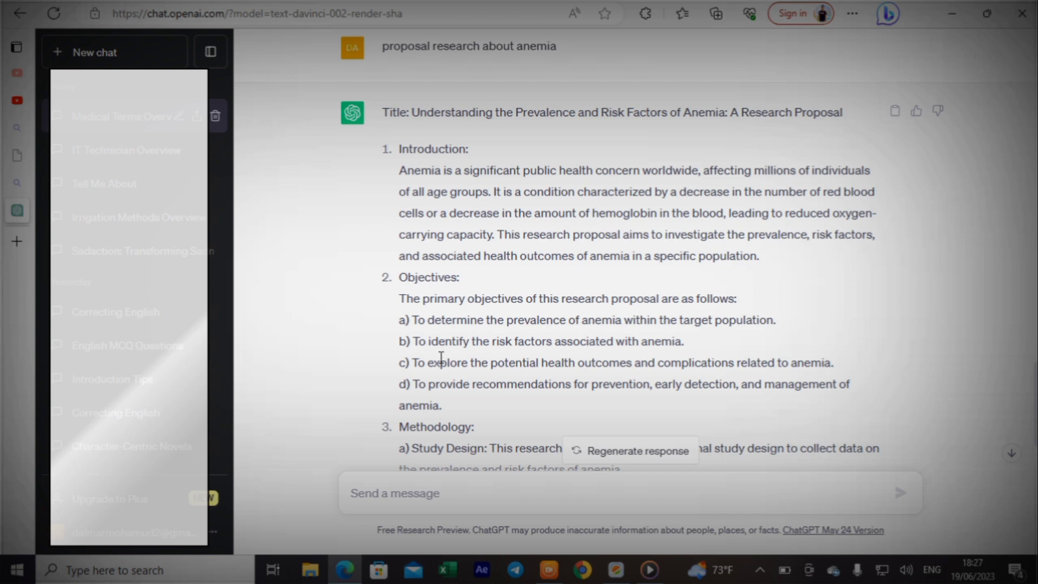
scroll(442, 361, "down", 1)
scroll(440, 362, "down", 3)
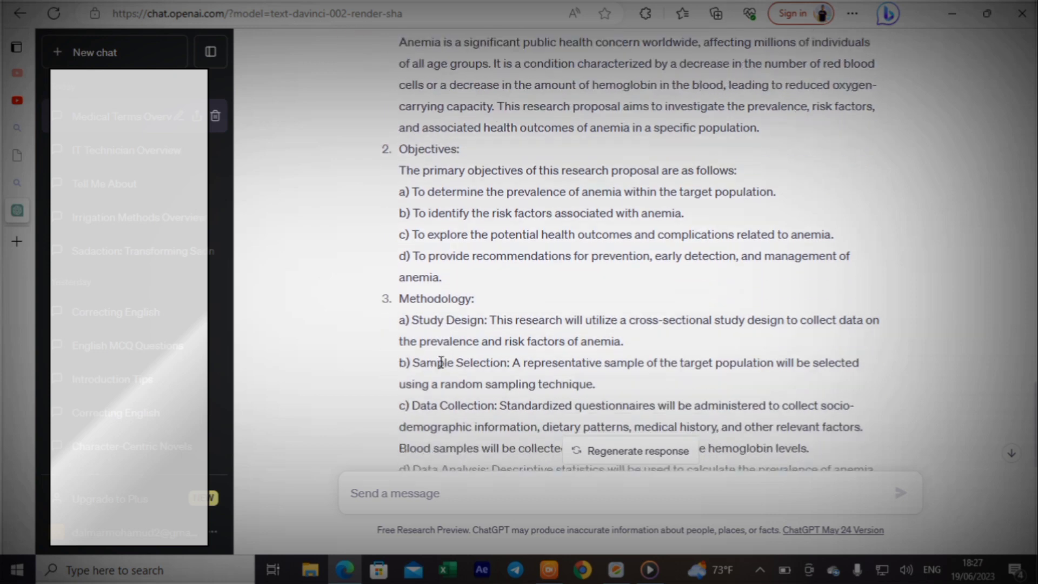
scroll(440, 355, "down", 4)
scroll(439, 355, "up", 3)
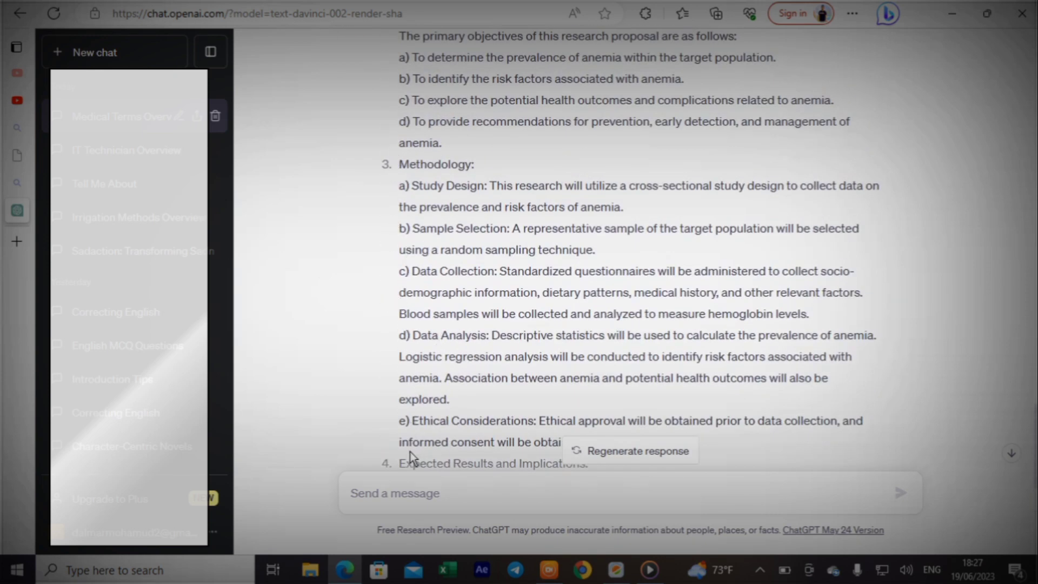
scroll(434, 335, "down", 5)
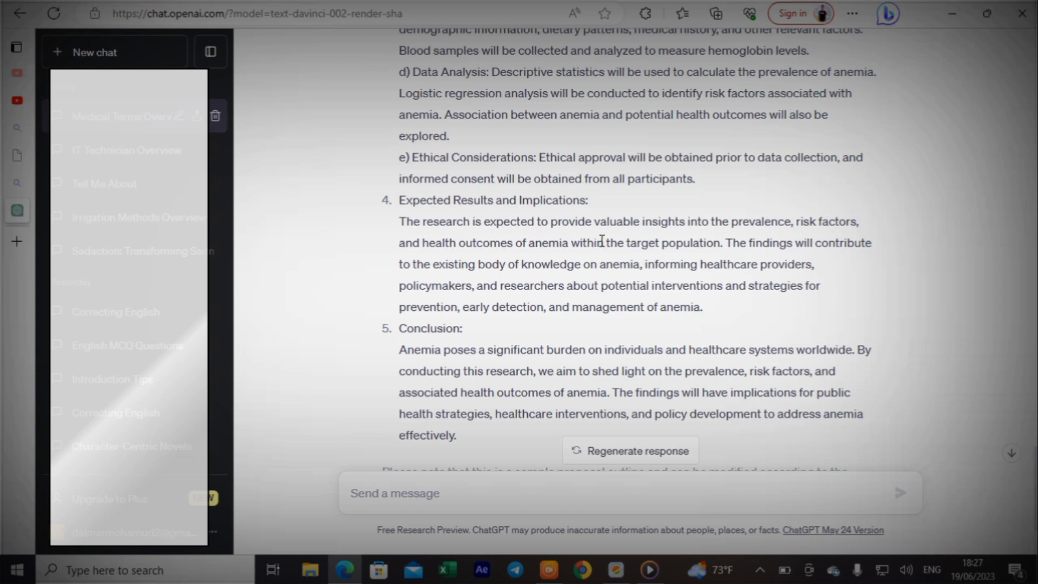
scroll(692, 238, "up", 5)
scroll(692, 239, "up", 5)
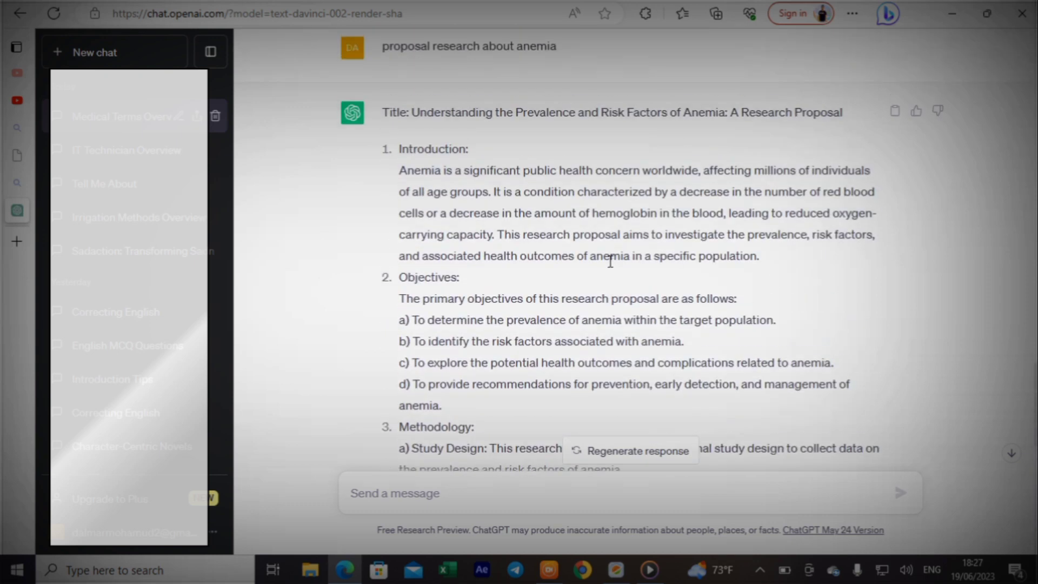
- Write a new message beginning with "tell me about" in the same chat
left_click(416, 494)
type("tel")
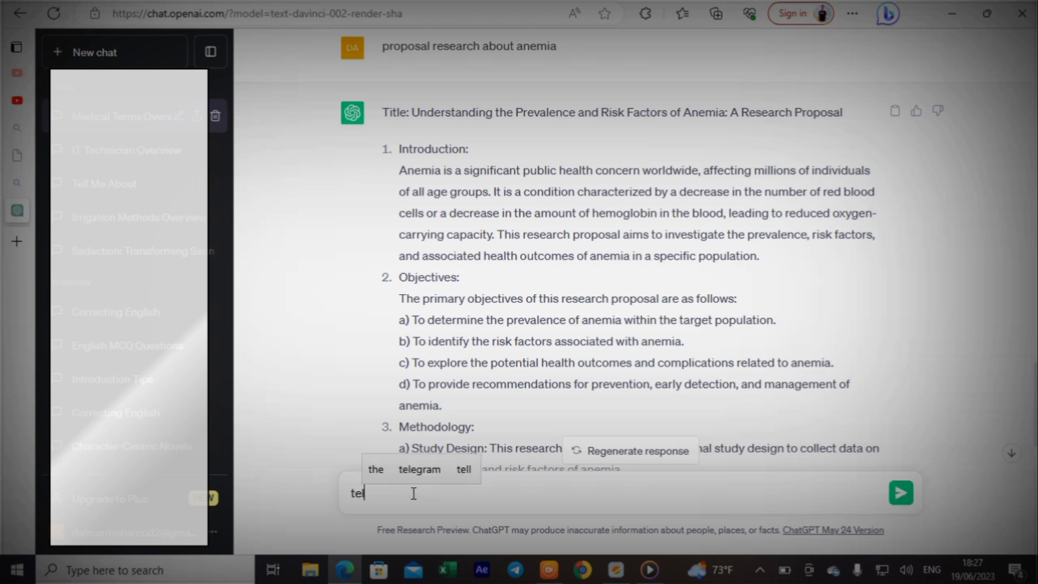
type("l me ")
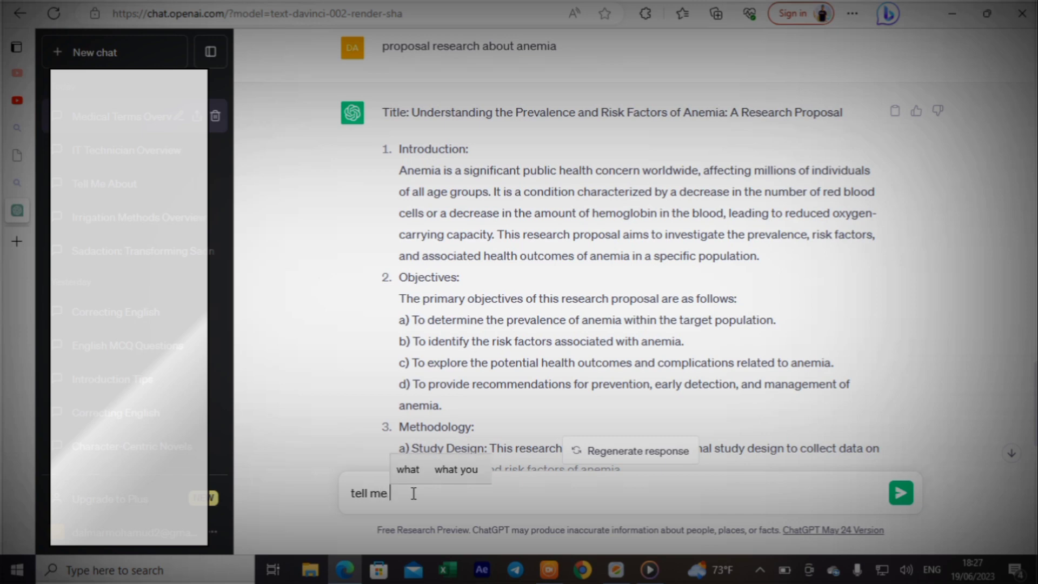
type("aboun")
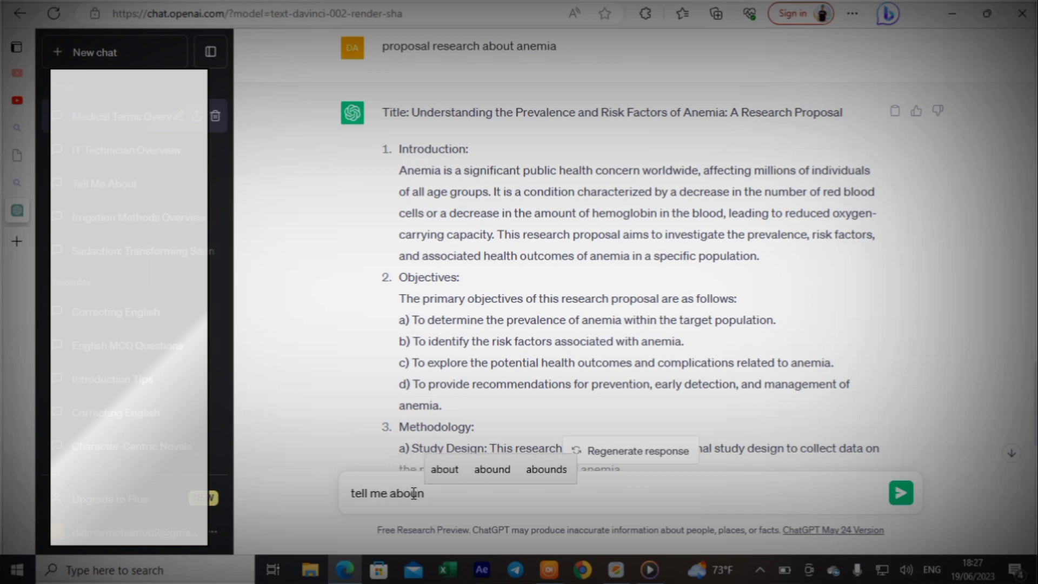